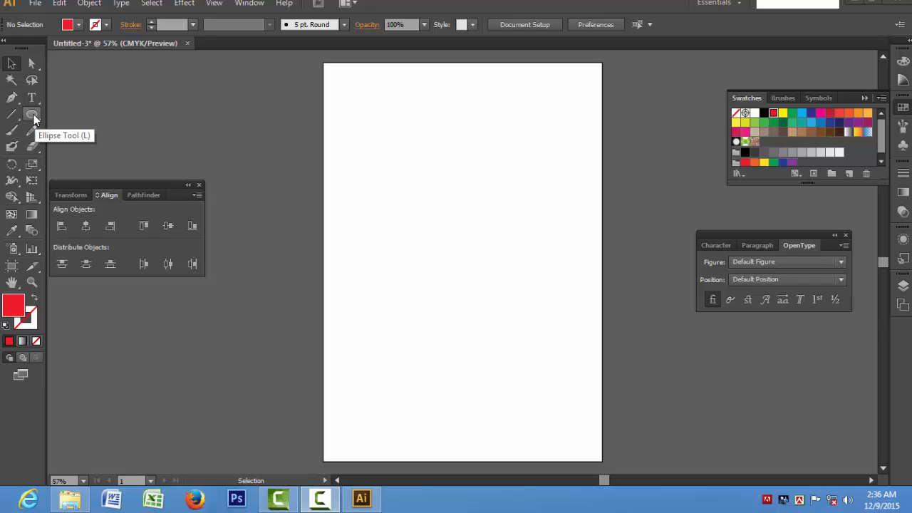
Step: Draw a red hexagon with the Polygon tool near the artboard's upper-left corner
left_click_drag(34, 114, 117, 166)
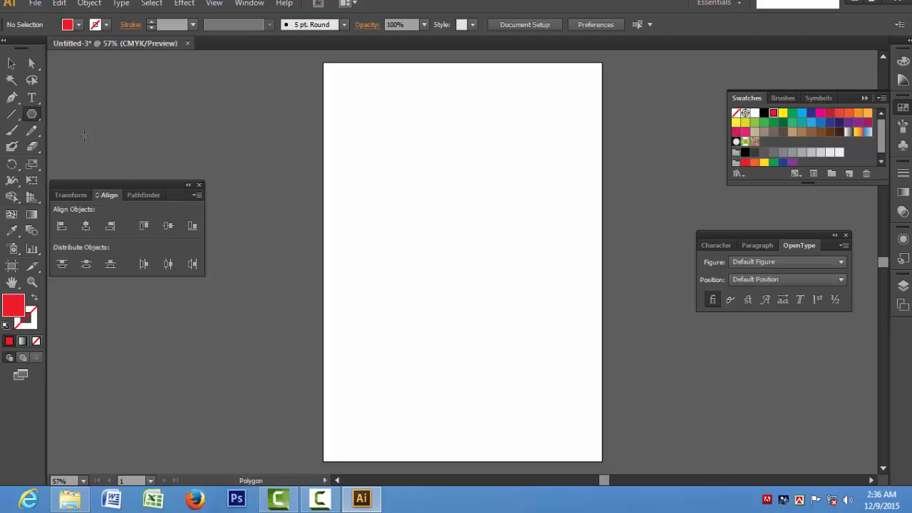
left_click_drag(38, 117, 113, 163)
left_click_drag(382, 120, 415, 154)
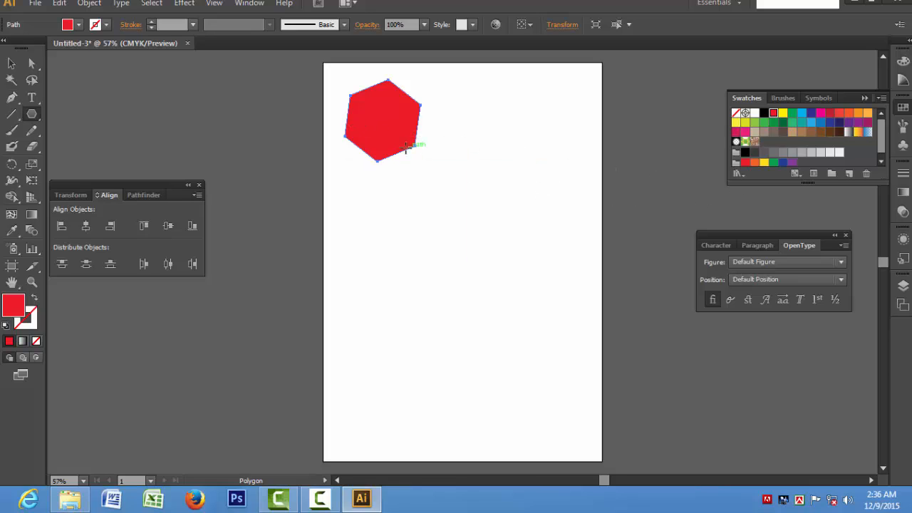
Step: Draw a five-pointed star in the lower part of the artboard and fill it with the green C=85 M=10 Y=100 K=10 swatch
left_click_drag(32, 114, 110, 178)
left_click_drag(485, 327, 522, 390)
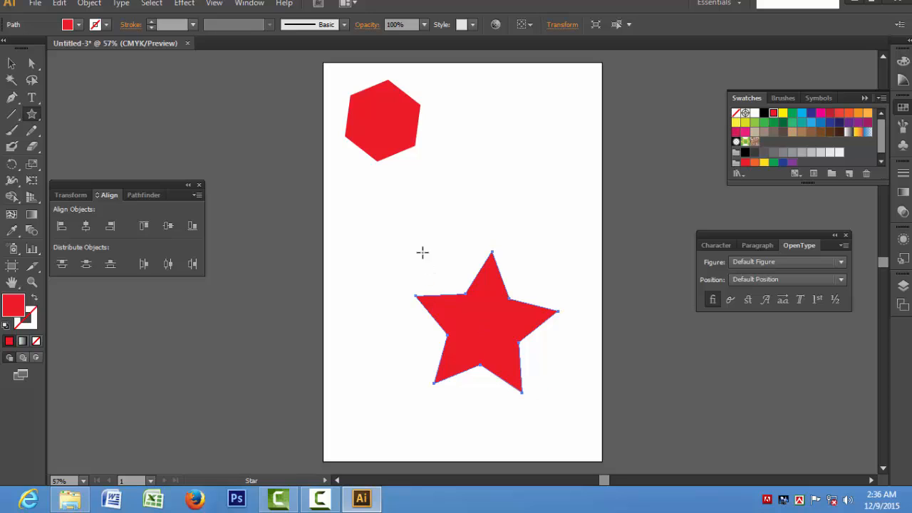
left_click(820, 122)
left_click(801, 122)
left_click(783, 122)
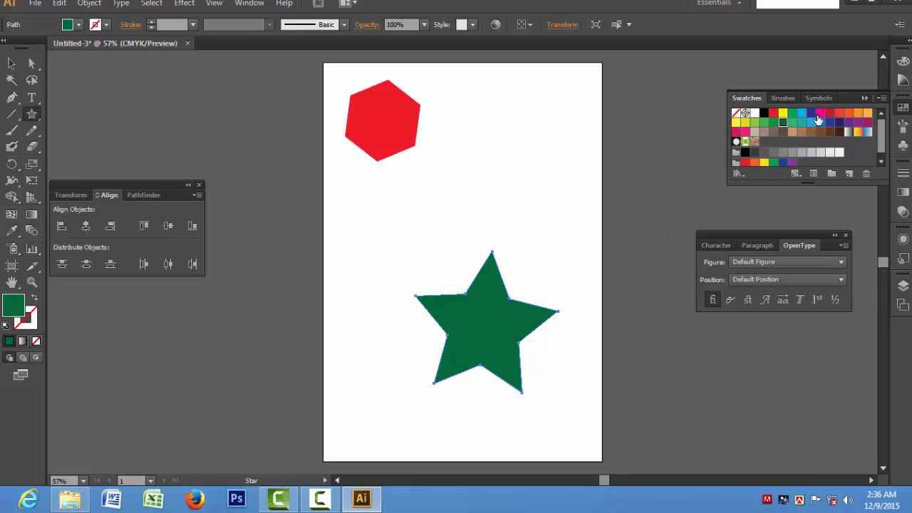
left_click(820, 113)
left_click(802, 131)
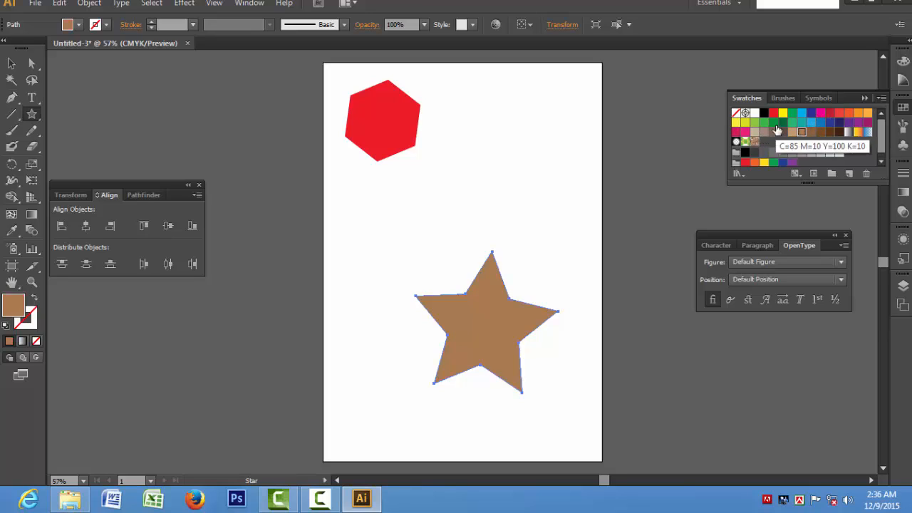
left_click(774, 122)
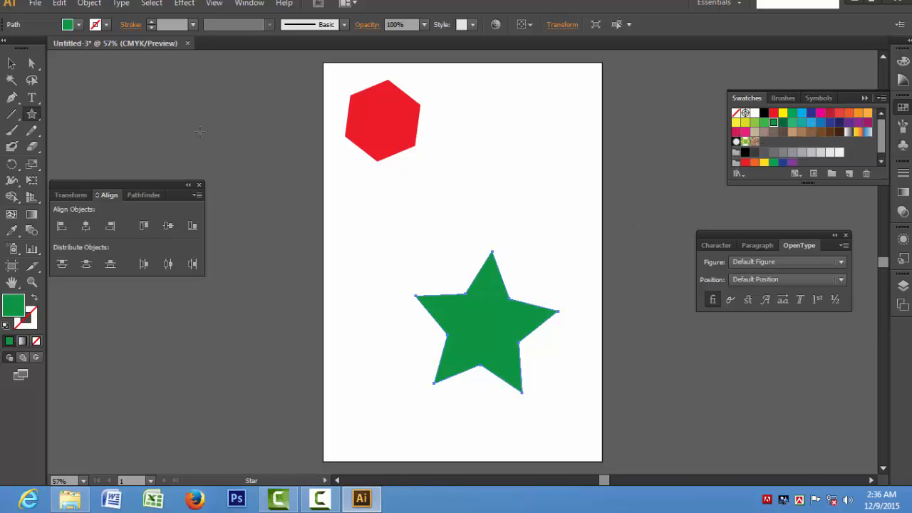
Step: Blend the red hexagon into the green star with the Blend tool
left_click(12, 63)
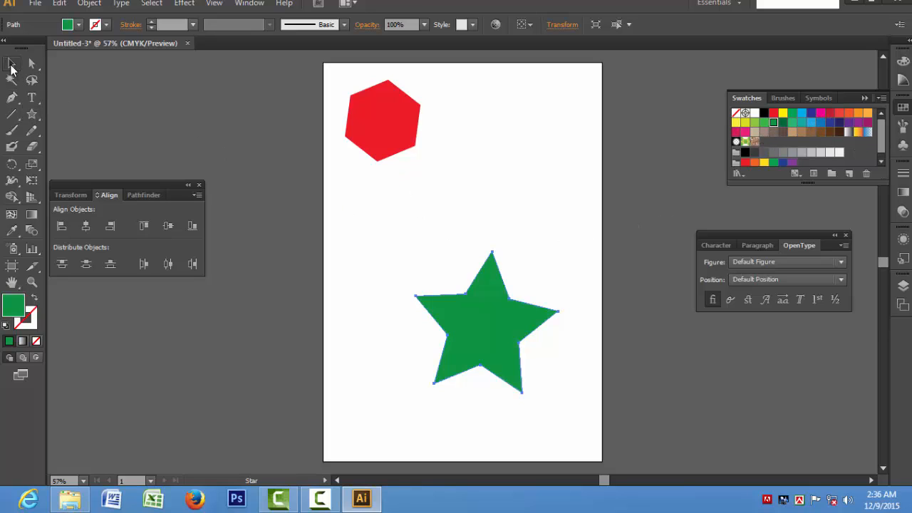
left_click(478, 140)
left_click(389, 123)
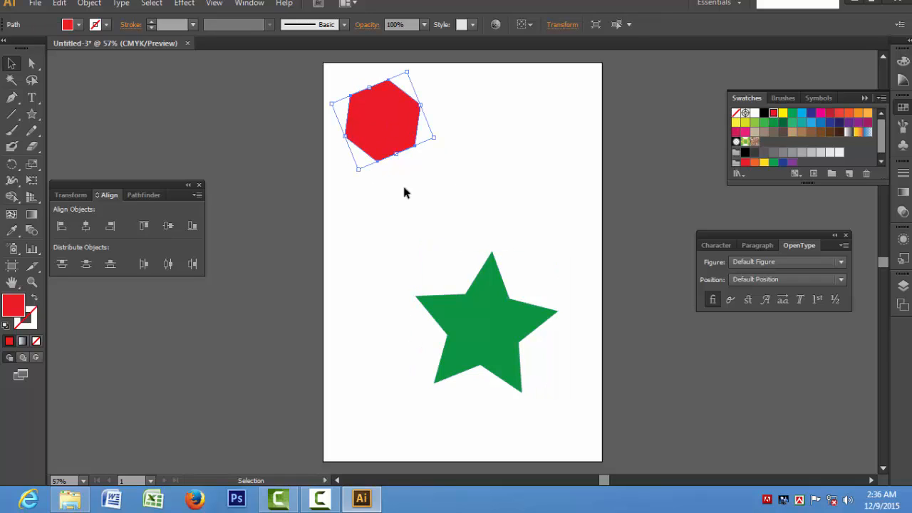
left_click(477, 329)
left_click(430, 207)
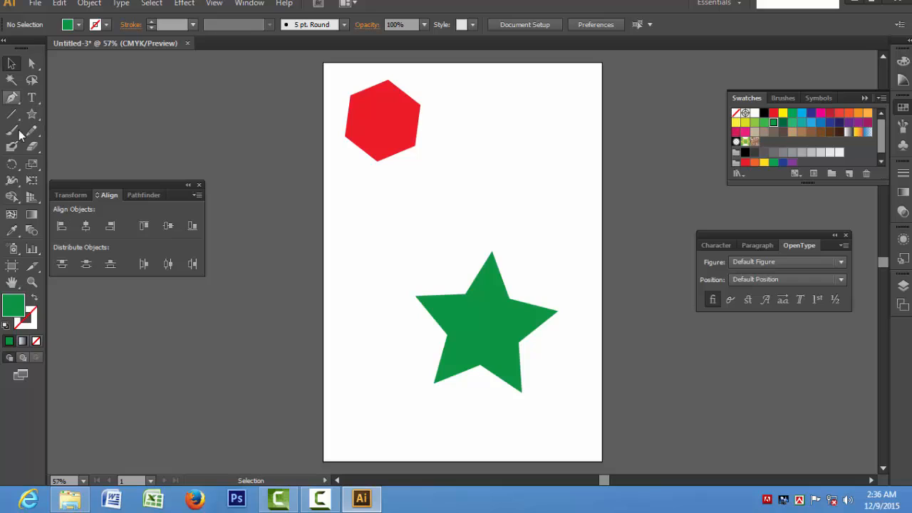
left_click(30, 230)
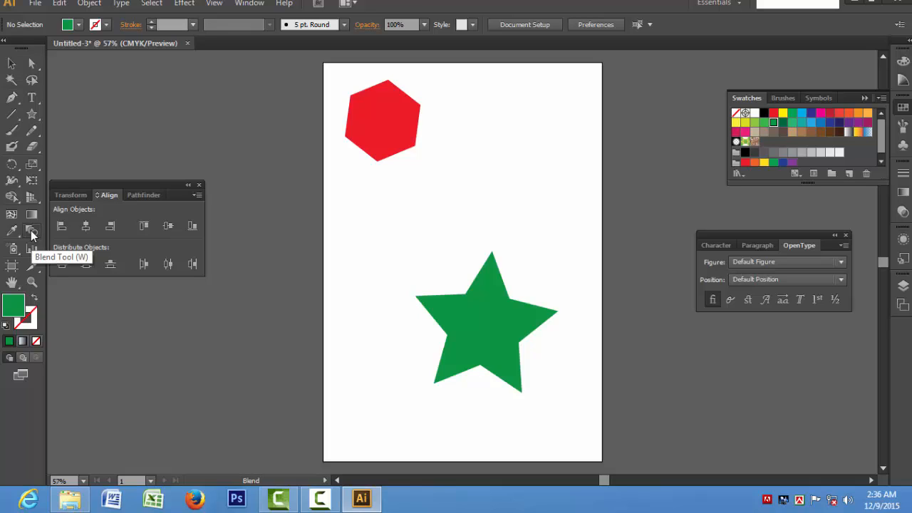
left_click(385, 121)
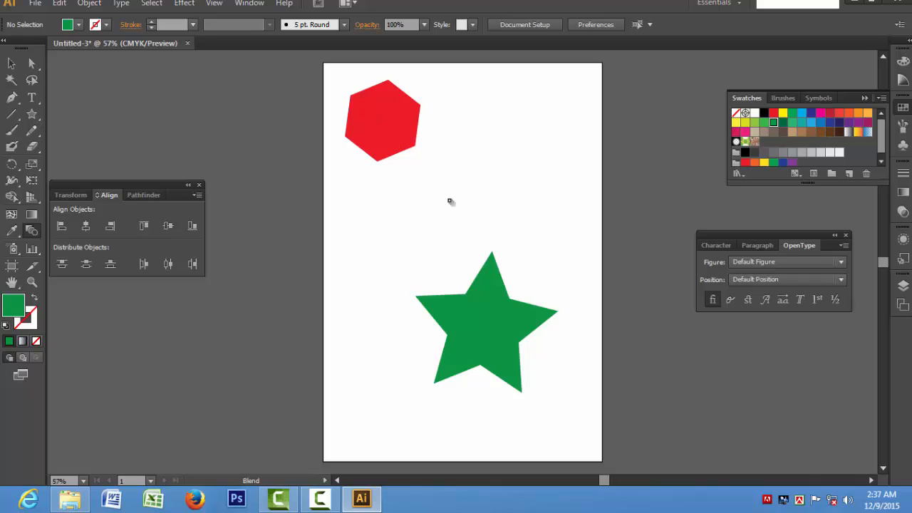
left_click(488, 327)
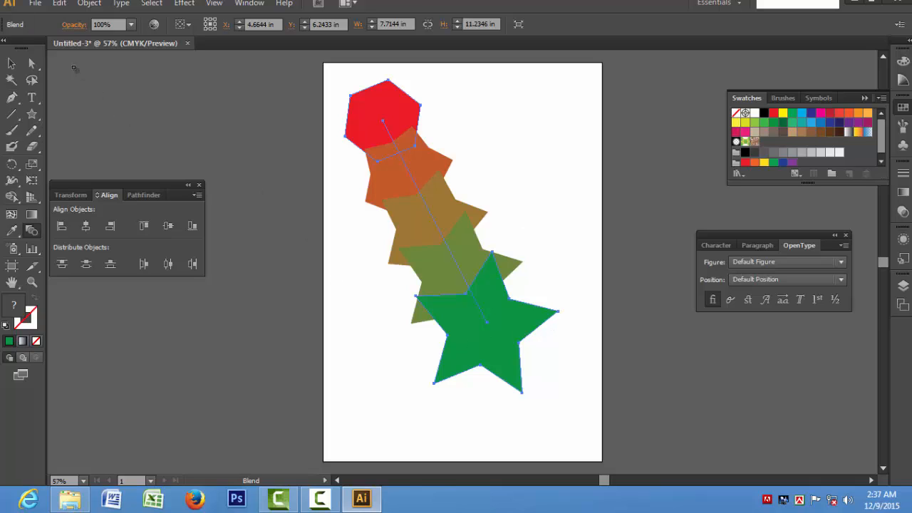
Step: Move the blended object slightly down and right on the artboard, to about X 5.06 in, Y 6.59 in
left_click(11, 63)
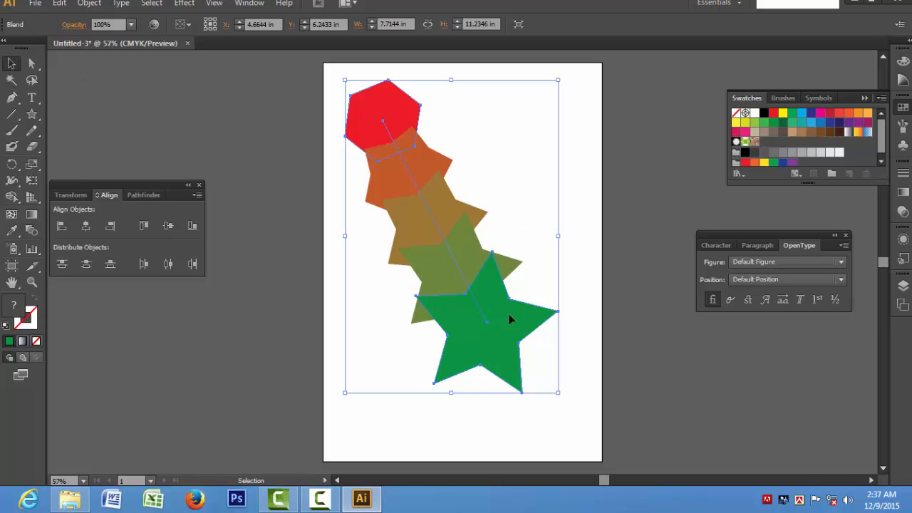
left_click_drag(439, 235, 464, 264)
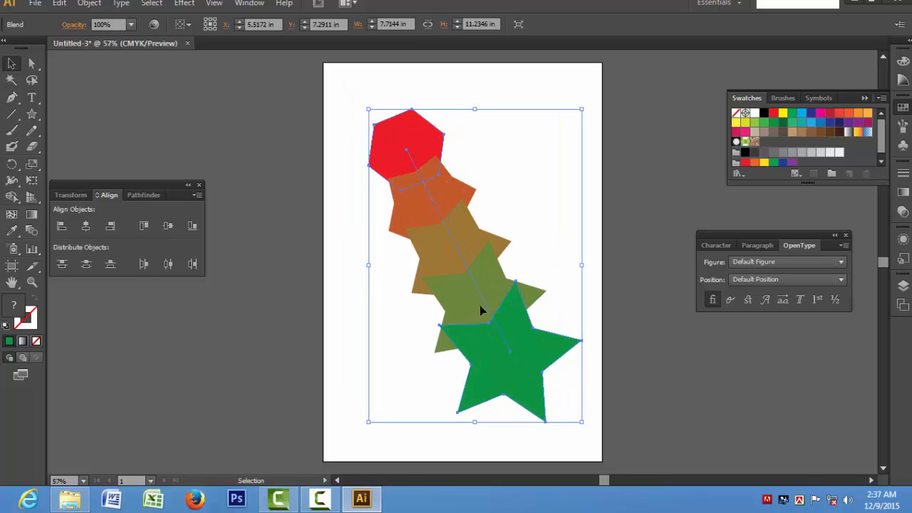
left_click_drag(479, 305, 459, 275)
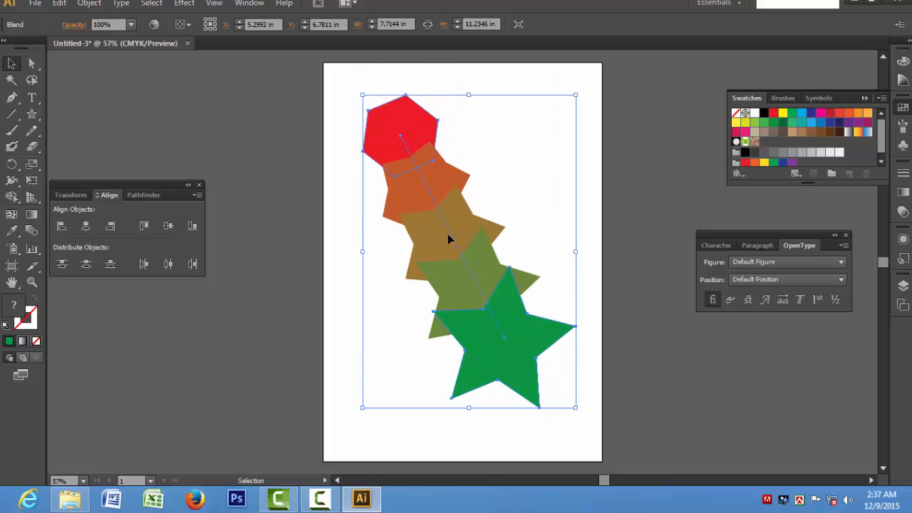
left_click_drag(447, 235, 446, 215)
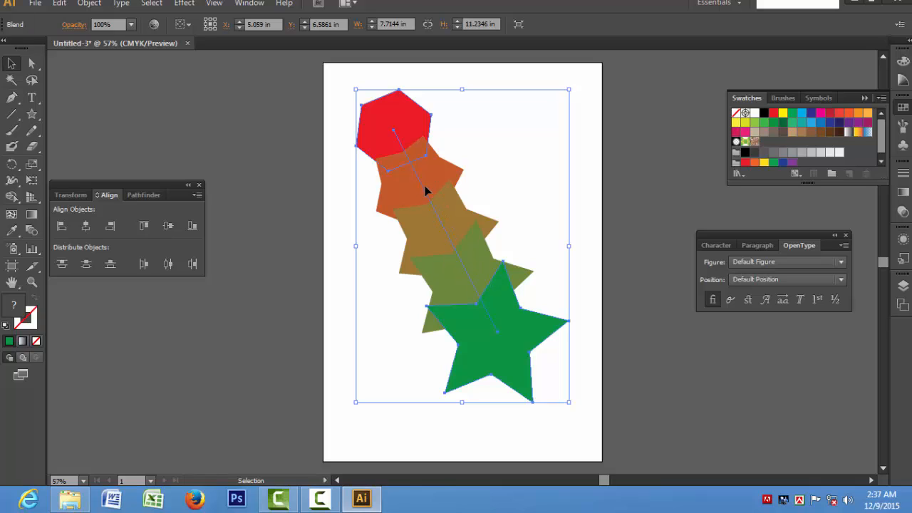
Step: Set the blend's spacing to Smooth Color with the preview on and apply it
double_click(32, 231)
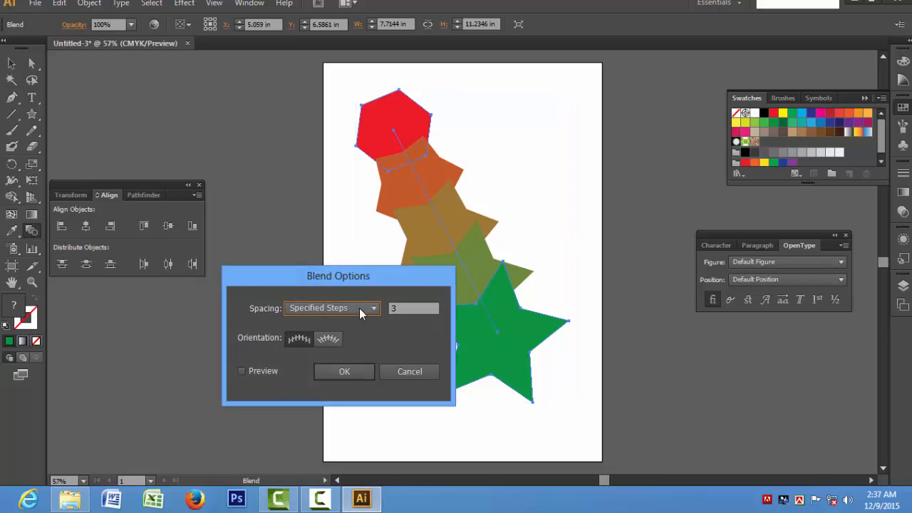
left_click(376, 307)
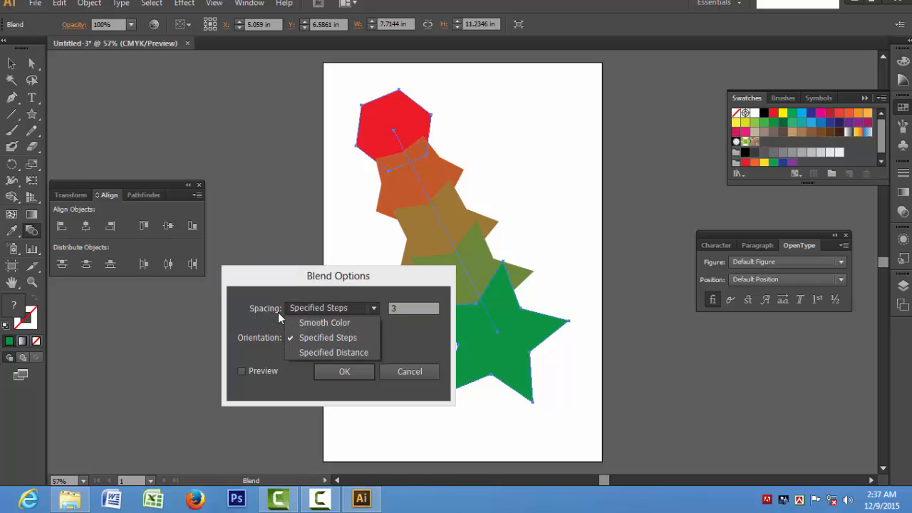
left_click(343, 323)
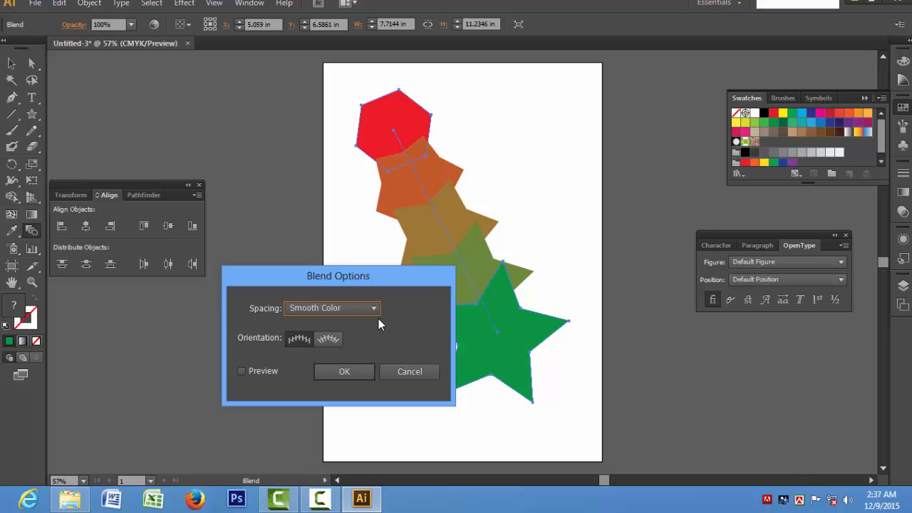
left_click(245, 370)
left_click(367, 308)
left_click(327, 323)
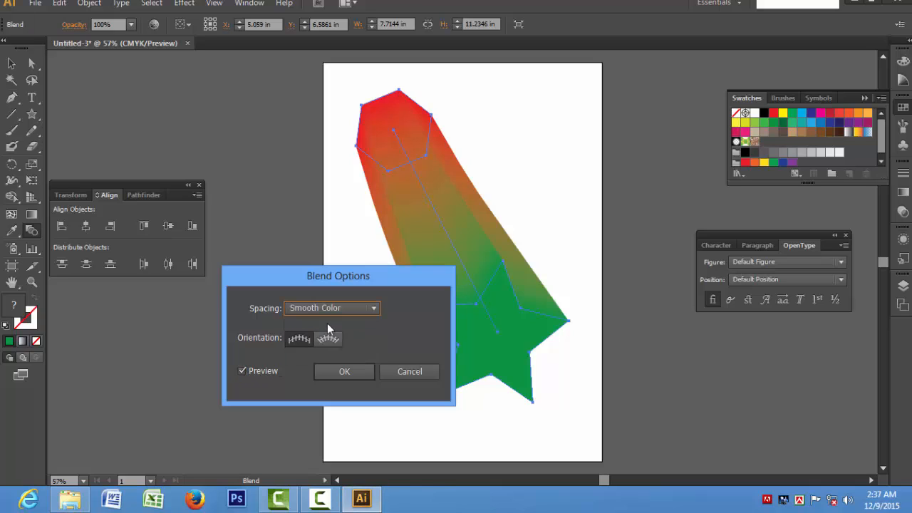
left_click(244, 370)
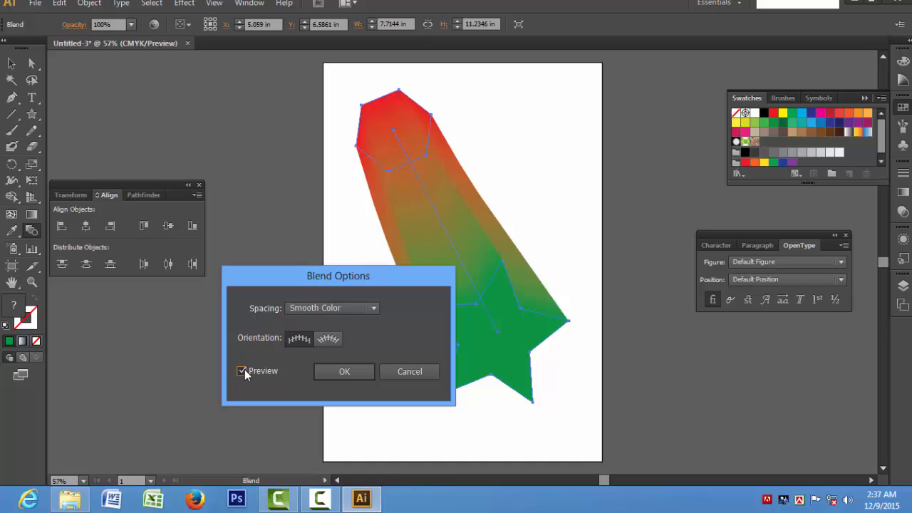
left_click(351, 375)
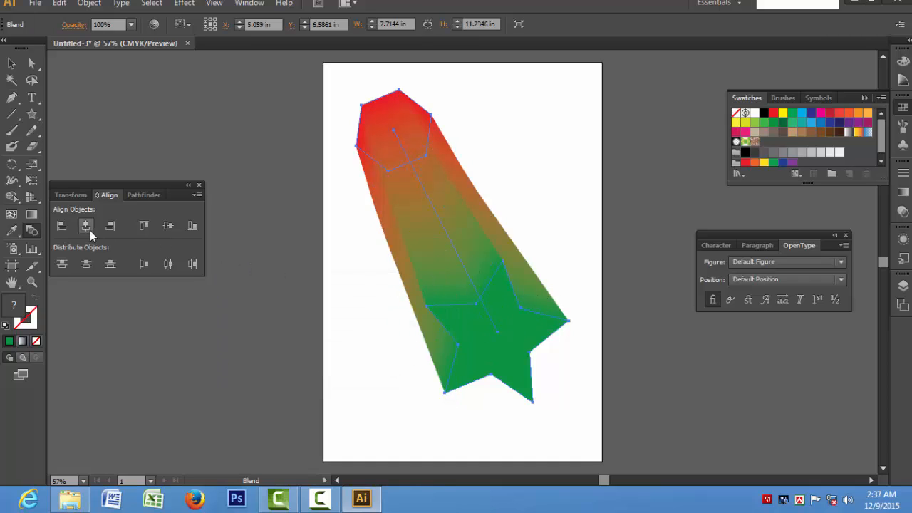
Step: Change the blend's spacing to Specified Steps with 30 steps
double_click(32, 230)
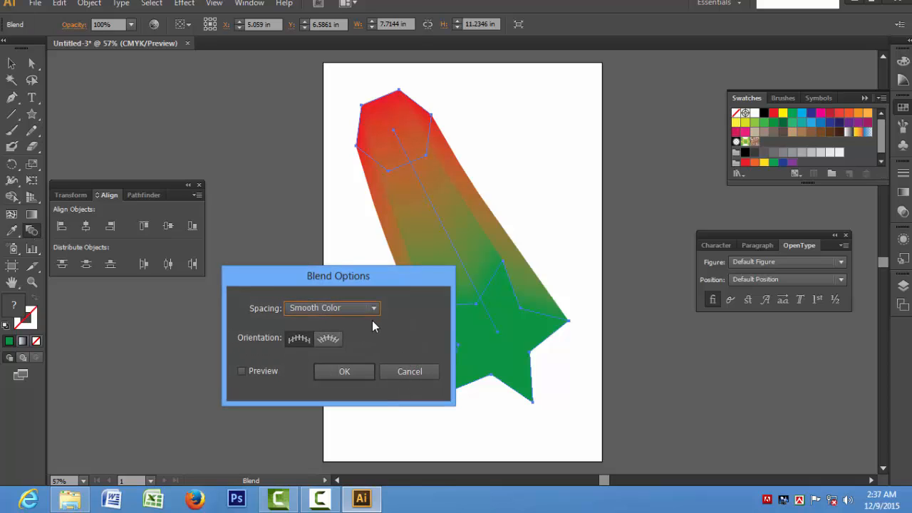
left_click(372, 309)
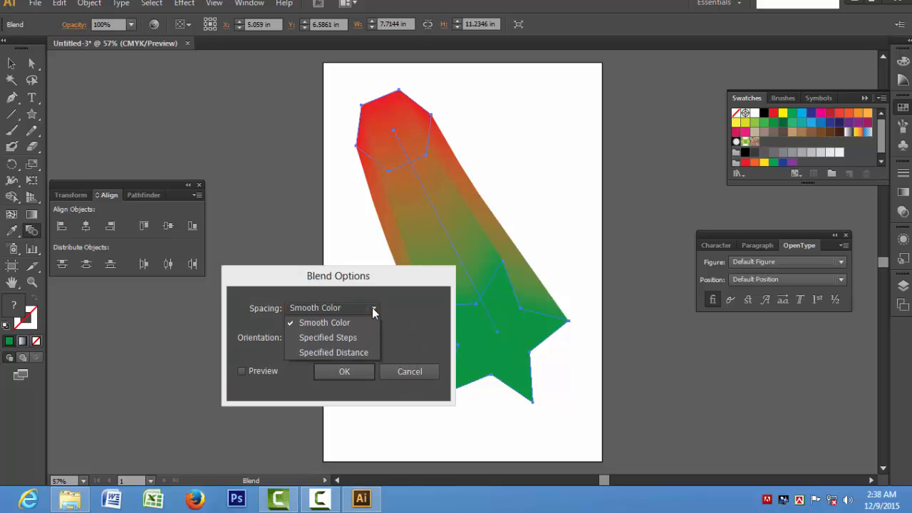
left_click(334, 338)
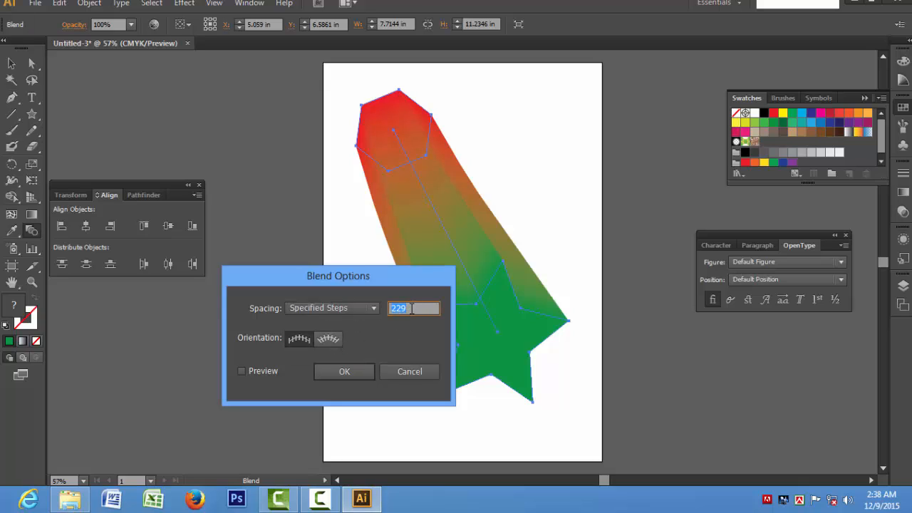
left_click_drag(412, 308, 389, 308)
type("30")
key("Return")
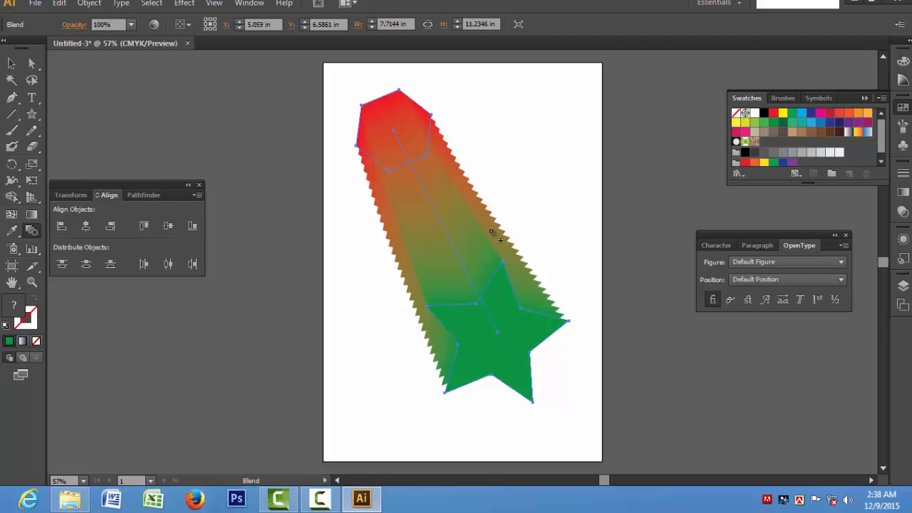
Step: Lower the number of specified steps in the hexagon-to-star blend below 30
double_click(32, 230)
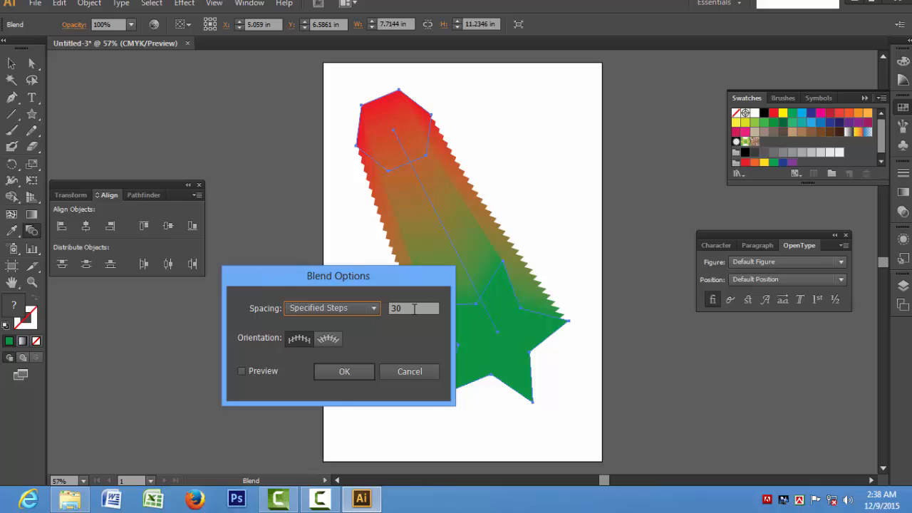
double_click(410, 309)
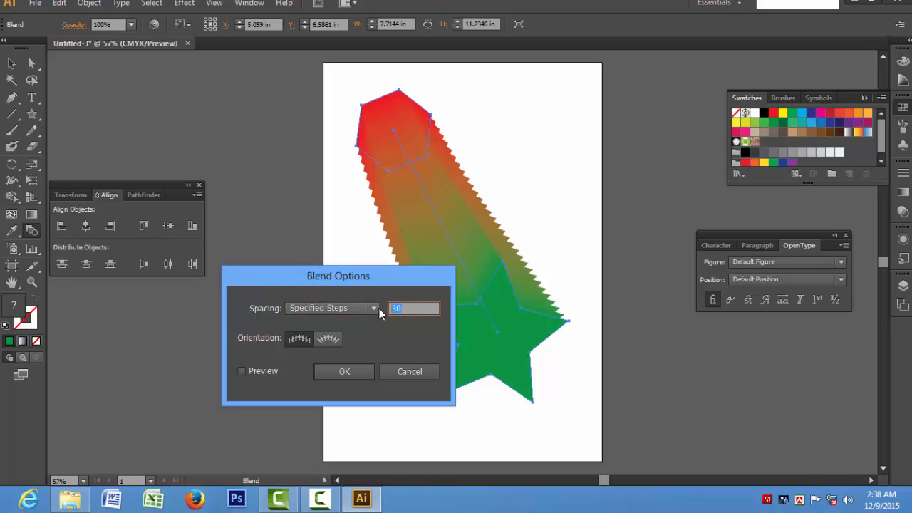
key("Return")
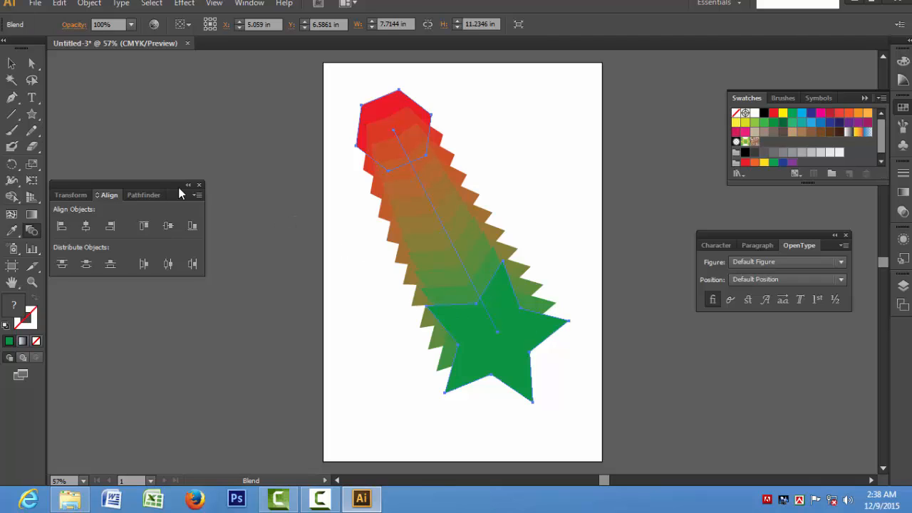
Step: Scale the blend down to about 7.03 in wide by 9.19 in high, positioned higher on the artboard, and leave it selected
left_click(11, 64)
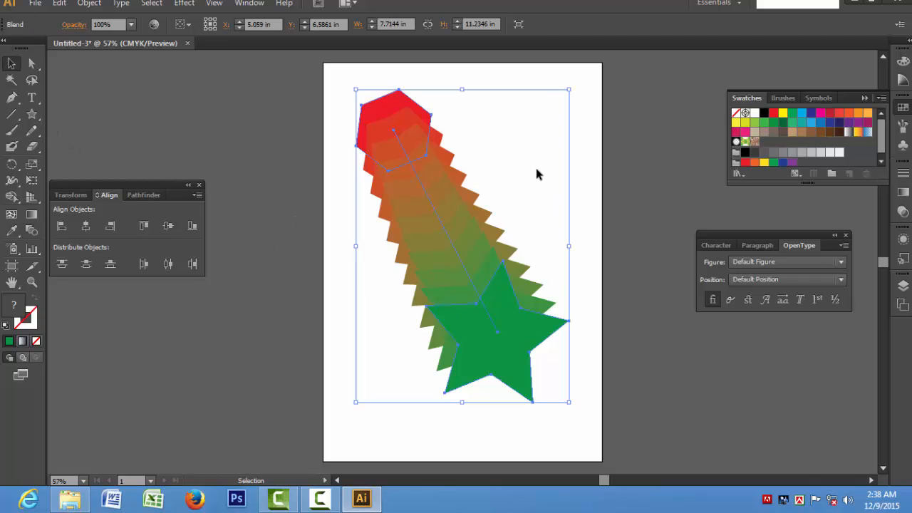
mouse_move(447, 247)
left_mouse_down()
mouse_move(490, 216)
mouse_move(450, 221)
mouse_move(452, 275)
mouse_move(452, 250)
left_mouse_up()
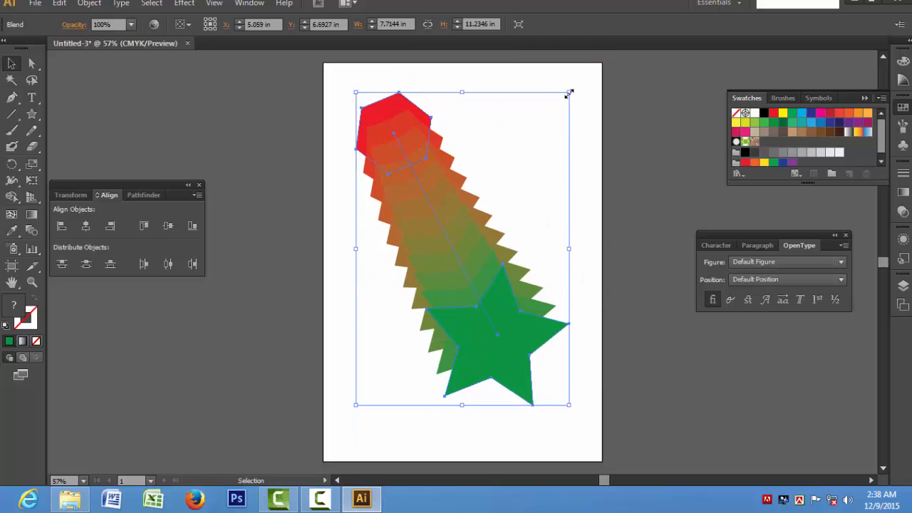
left_click_drag(569, 92, 550, 139)
left_click_drag(443, 254, 457, 228)
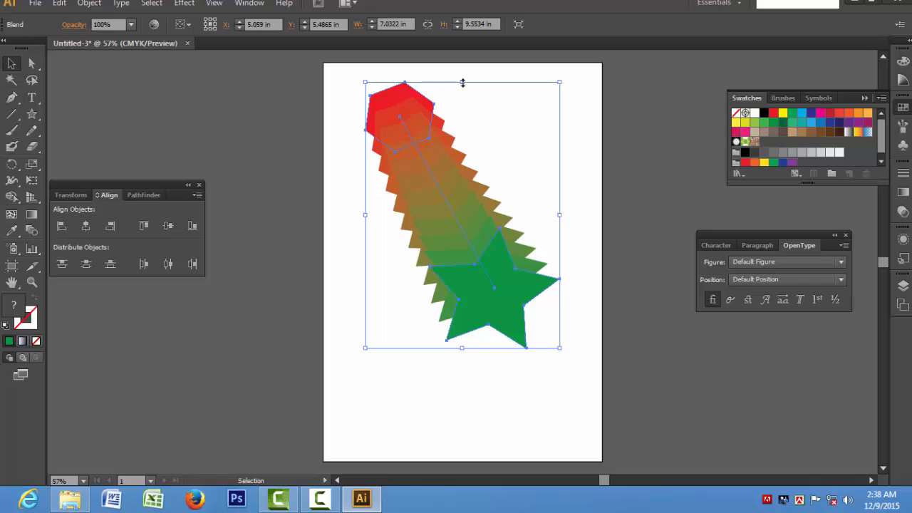
left_click_drag(462, 82, 461, 92)
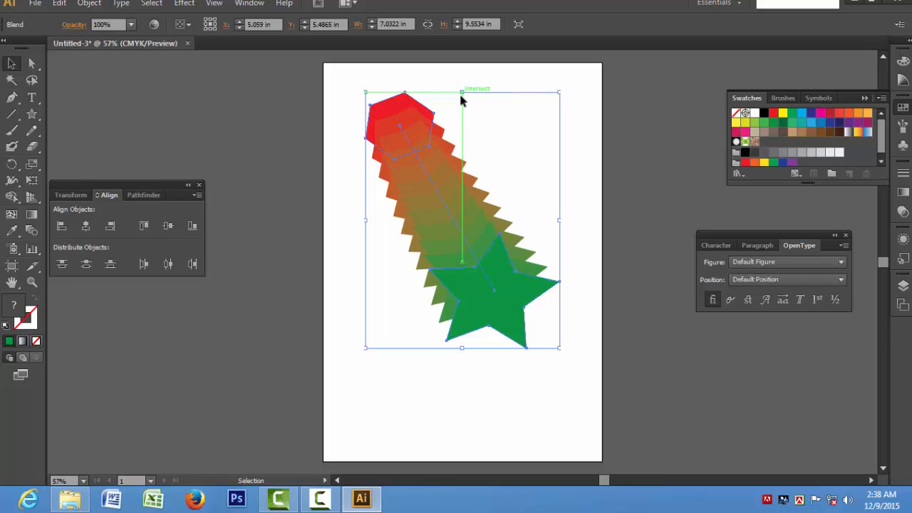
left_click(583, 164)
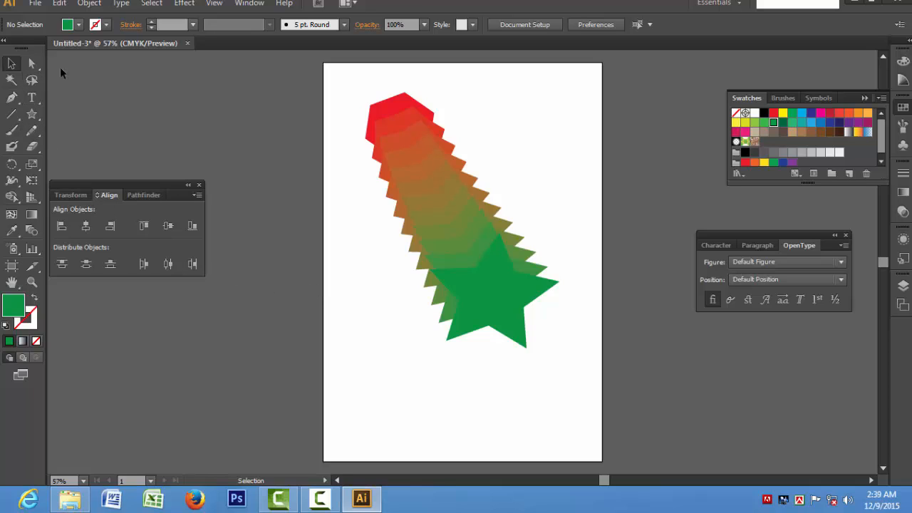
left_click_drag(542, 371, 382, 173)
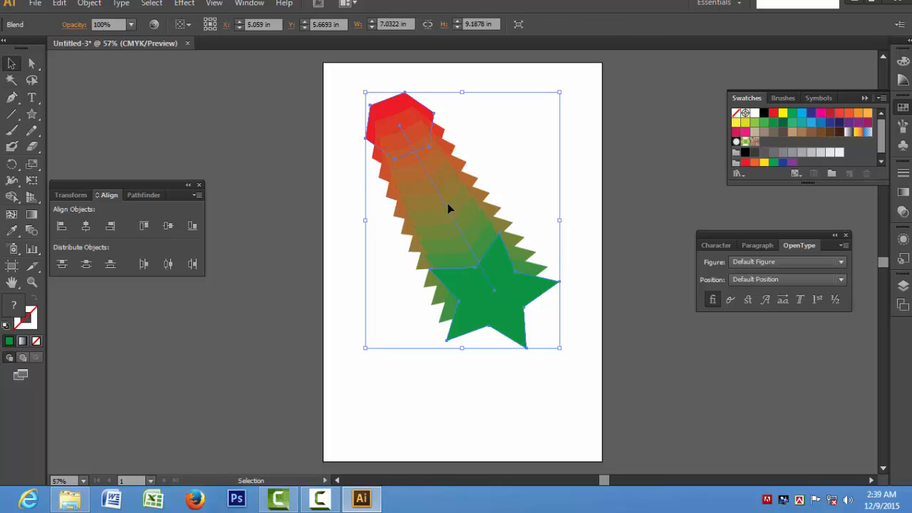
Step: Move the hexagon-to-star blend slightly lower on the artboard, expand it with Object and Fill enabled, and deselect it
left_click_drag(450, 206, 463, 241)
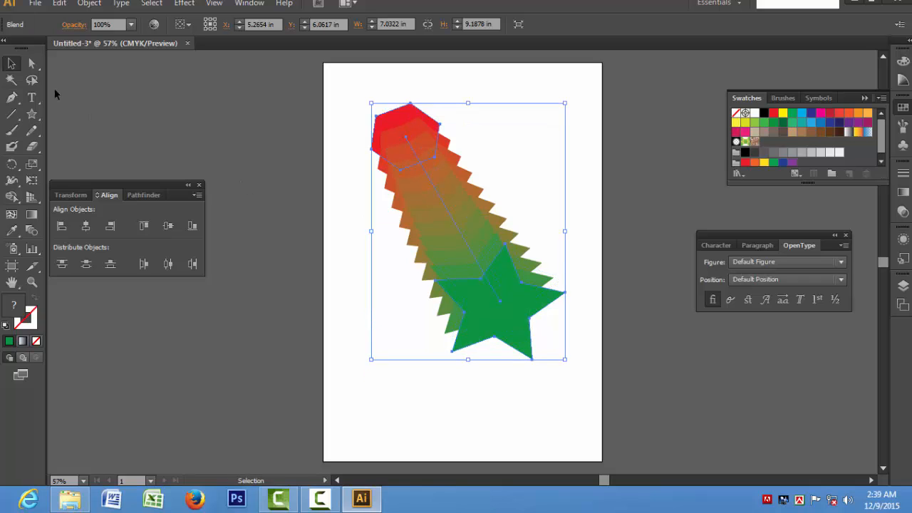
left_click(89, 4)
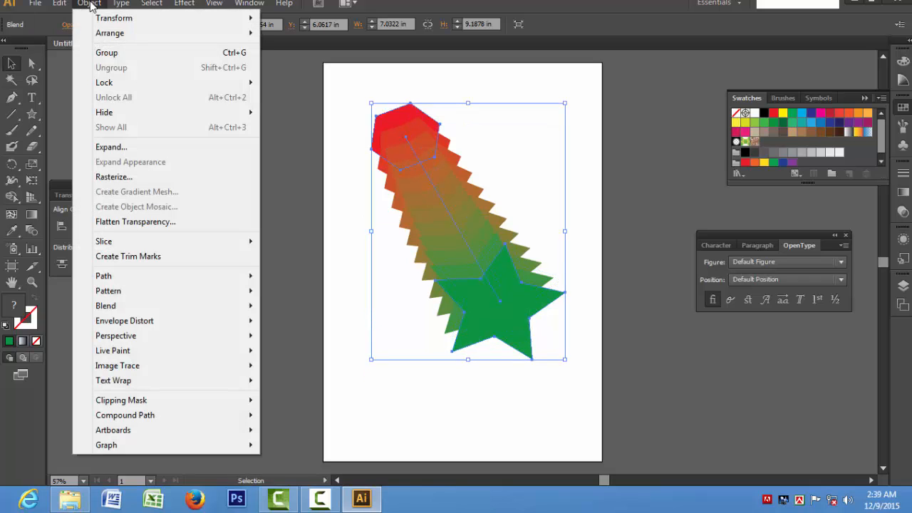
left_click(138, 148)
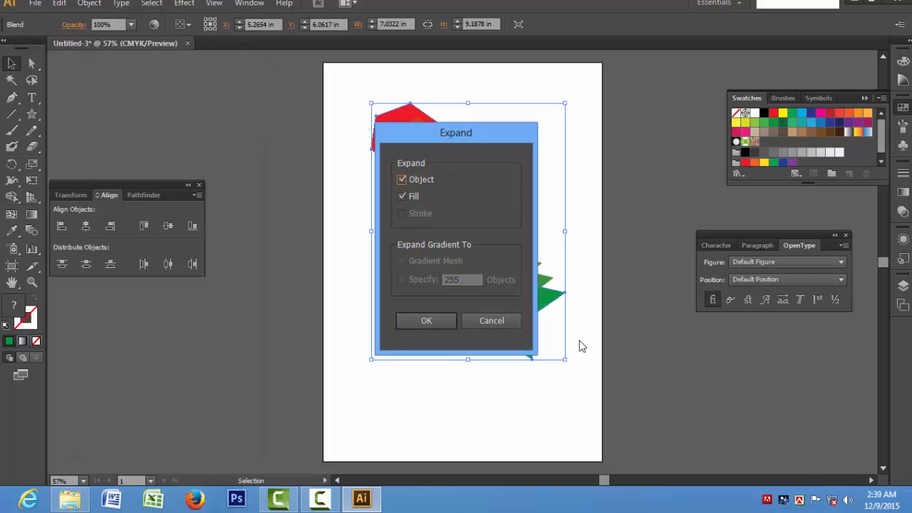
left_click(428, 322)
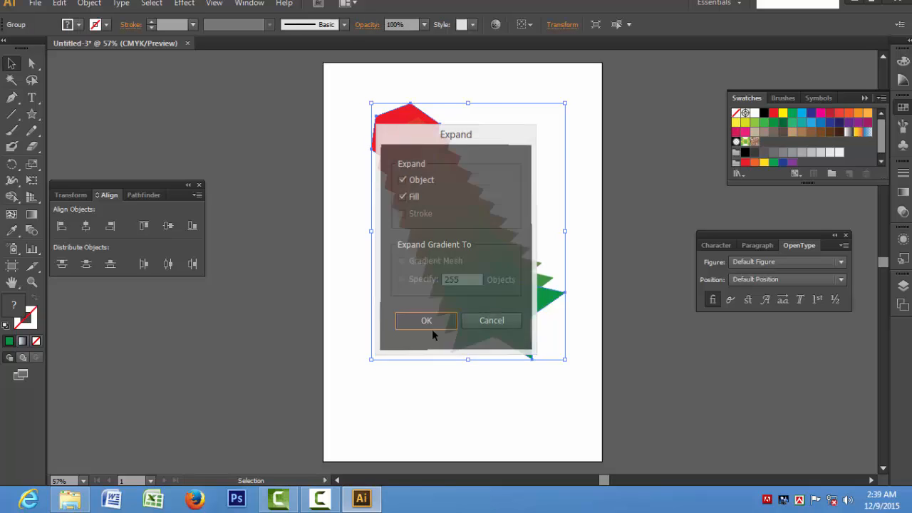
left_click(512, 397)
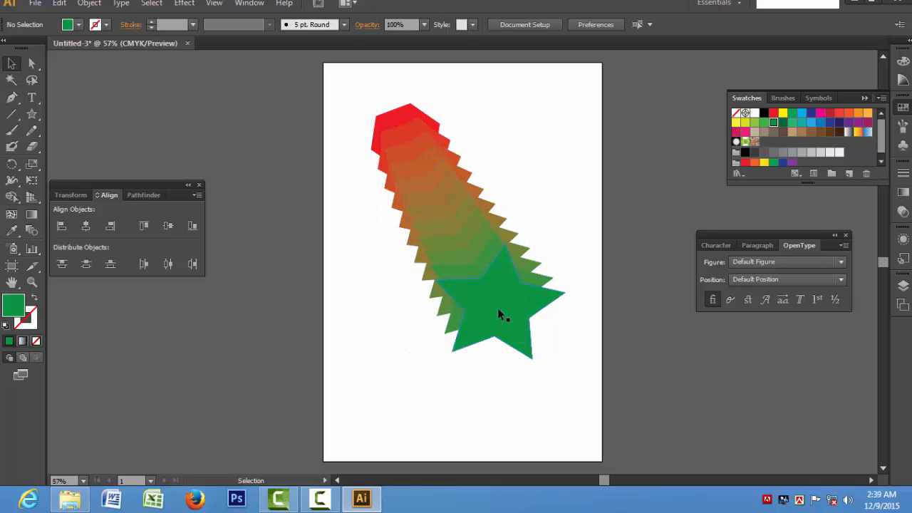
Step: Shift the expanded group slightly down the artboard, ungroup it into separate shapes and deselect them
left_click_drag(499, 305, 453, 412)
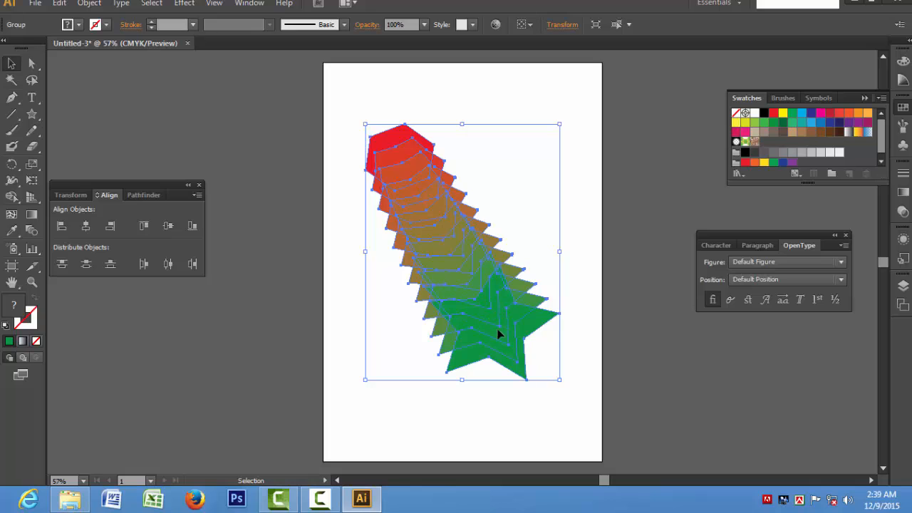
left_click(89, 3)
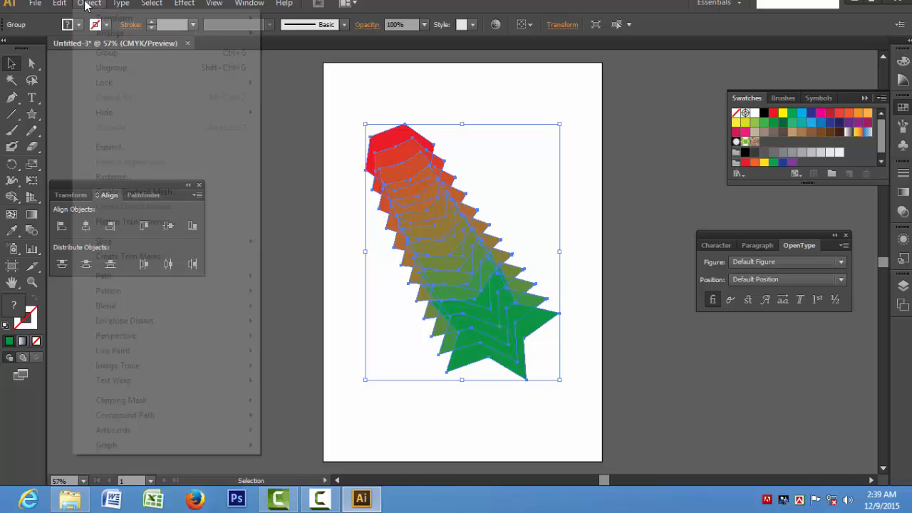
left_click(122, 68)
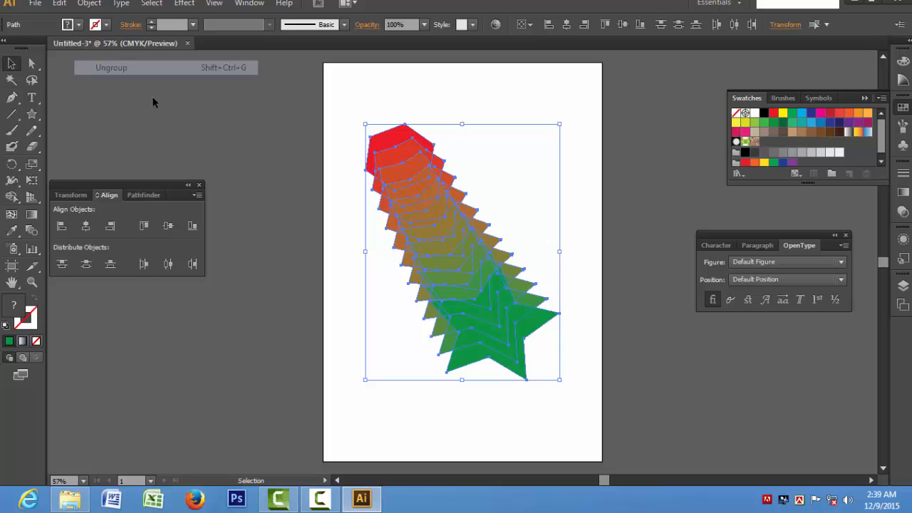
left_click(89, 3)
left_click(133, 148)
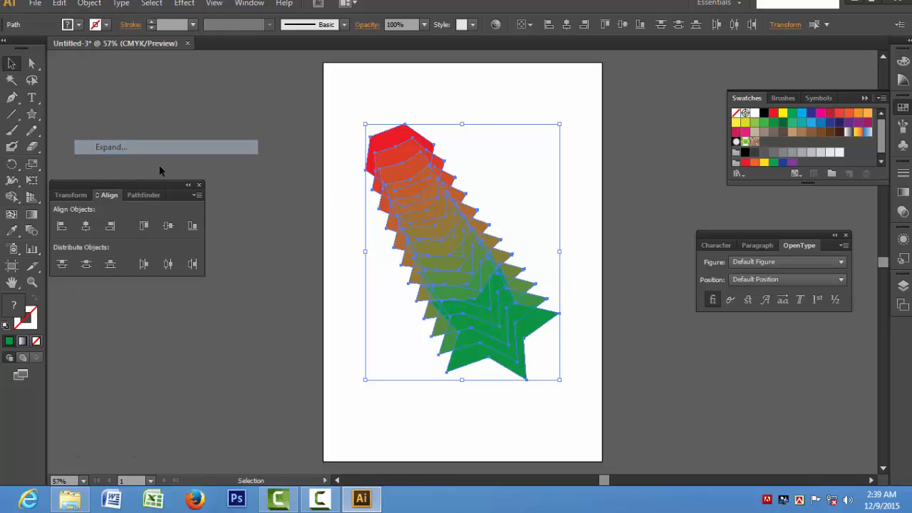
left_click(462, 377)
Step: Pull the four frontmost stars apart one by one, placing the dark green star near the artboard's lower edge
left_click_drag(508, 339, 449, 390)
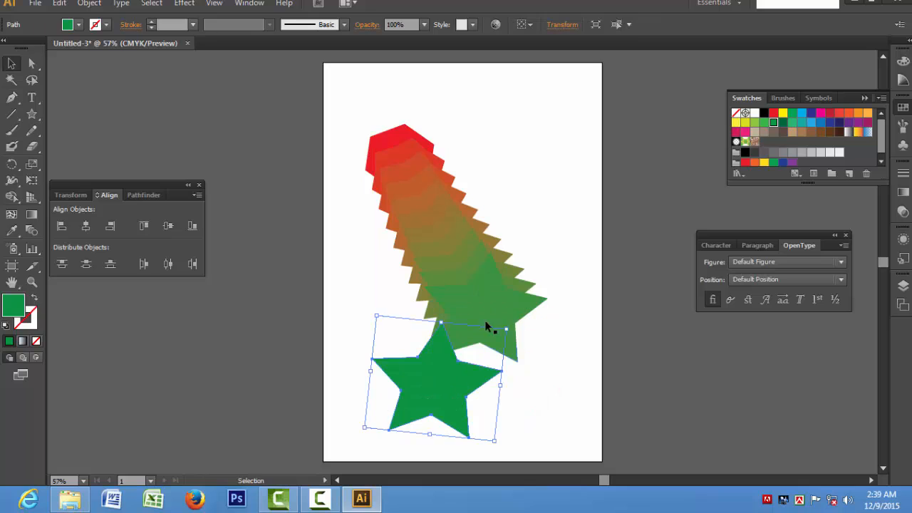
left_click_drag(508, 305, 547, 337)
left_click_drag(481, 263, 507, 226)
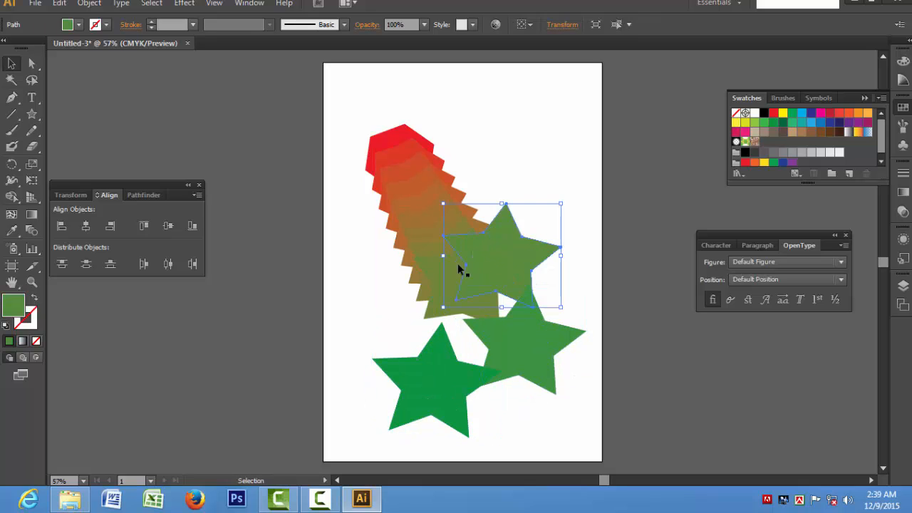
left_click_drag(442, 271, 418, 285)
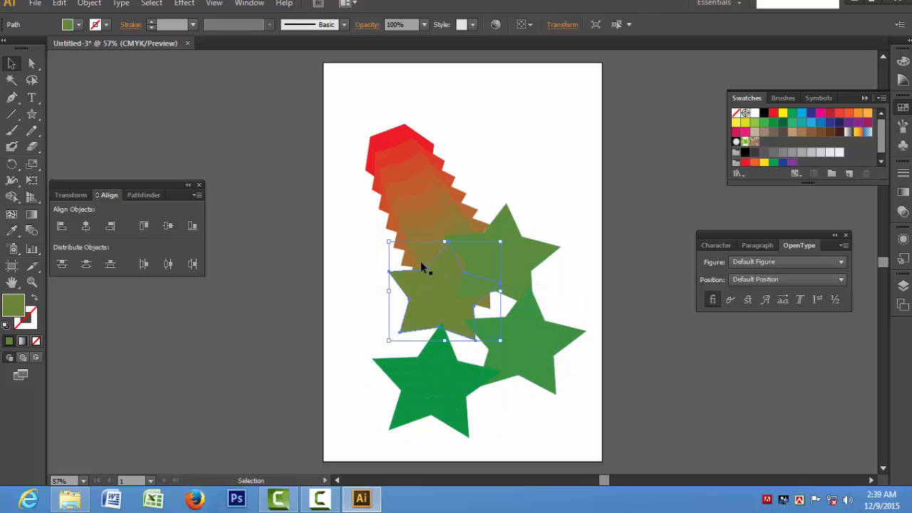
Step: Recolour the lowest olive star bright green and the two shapes stacked behind it blue and light blue
left_click(519, 261)
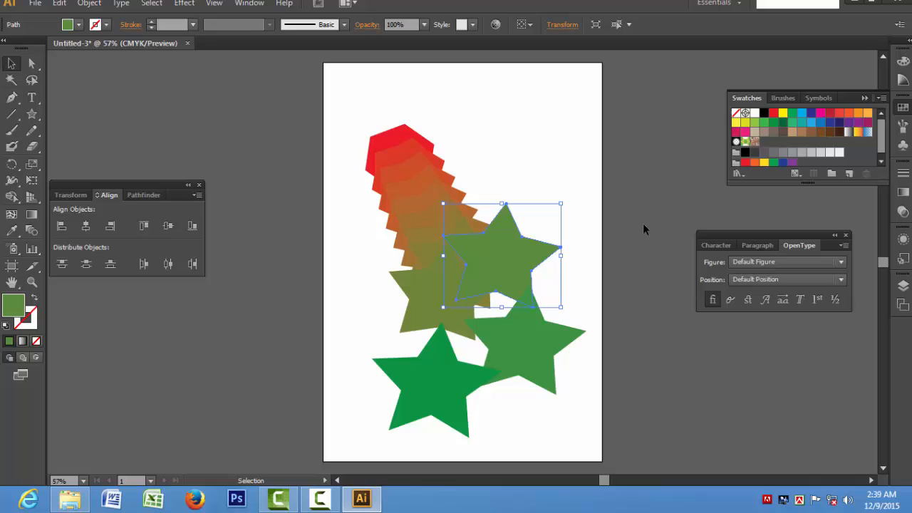
left_click(428, 295)
left_click(765, 122)
left_click(449, 229)
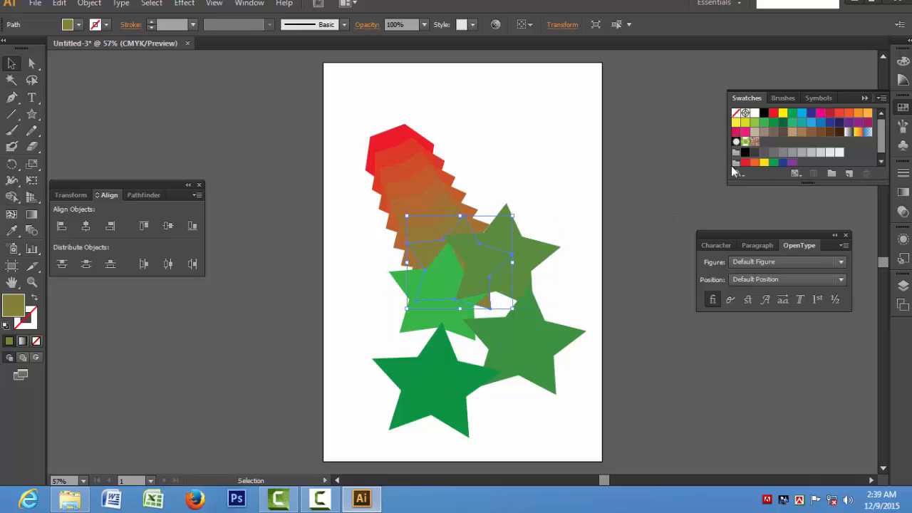
left_click(821, 122)
left_click(457, 203)
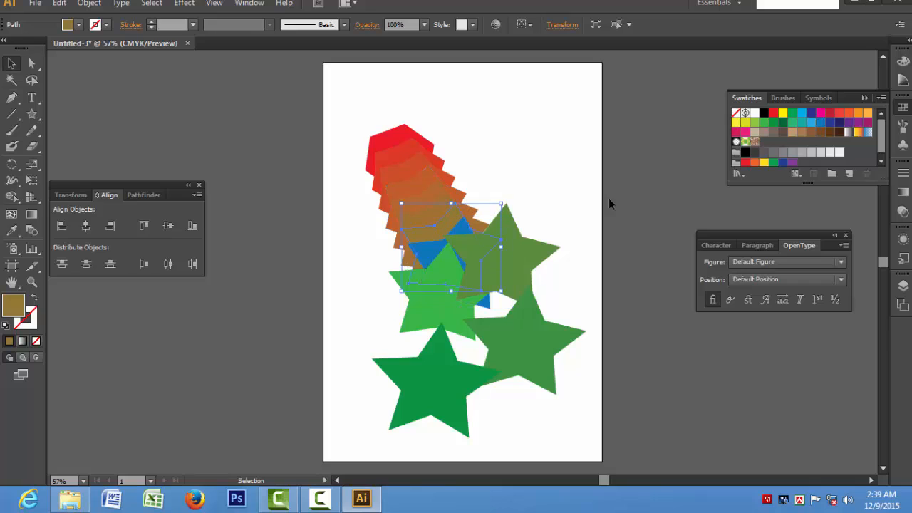
left_click(802, 112)
Step: Recolour two of the orange shapes between the light blue one and the red hexagon dark brown and medium brown
left_click(437, 201)
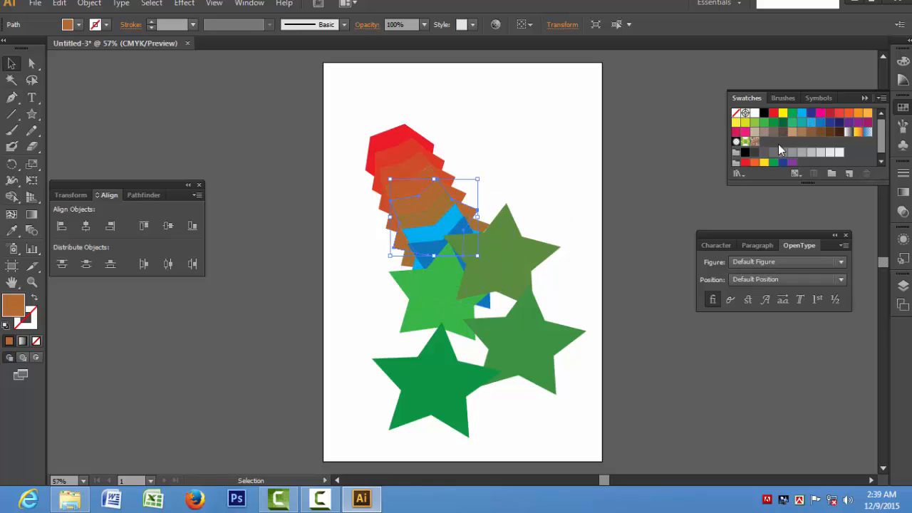
left_click(793, 132)
left_click(829, 132)
left_click(415, 181)
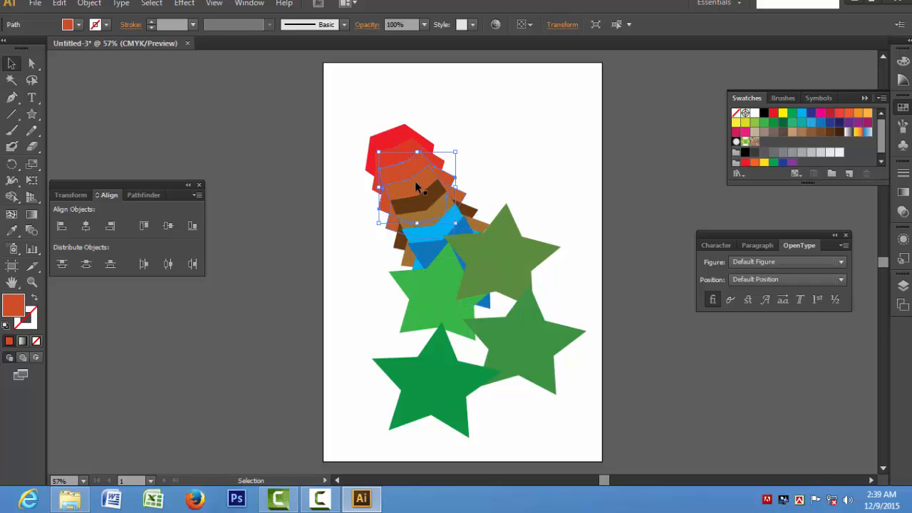
left_click(841, 123)
left_click(812, 133)
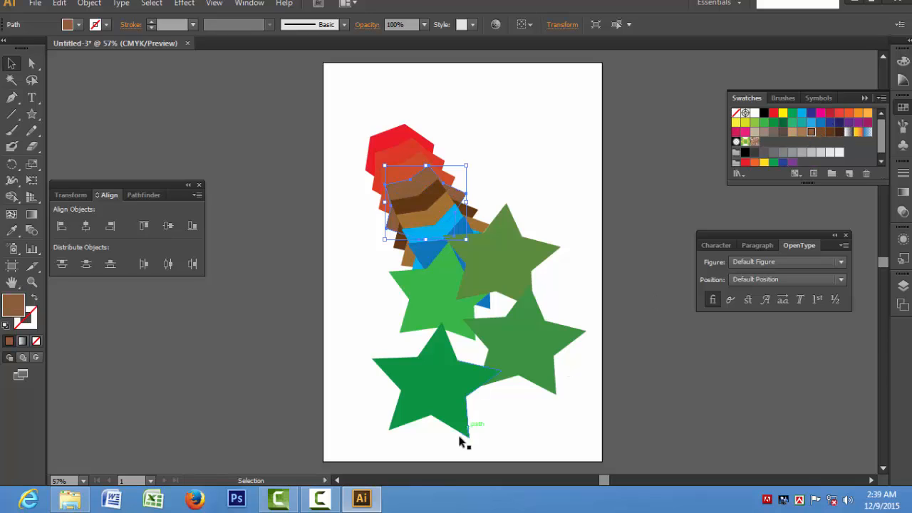
Step: Select all the separated hexagon and star shapes and delete them from the artboard
left_click_drag(554, 411, 419, 362)
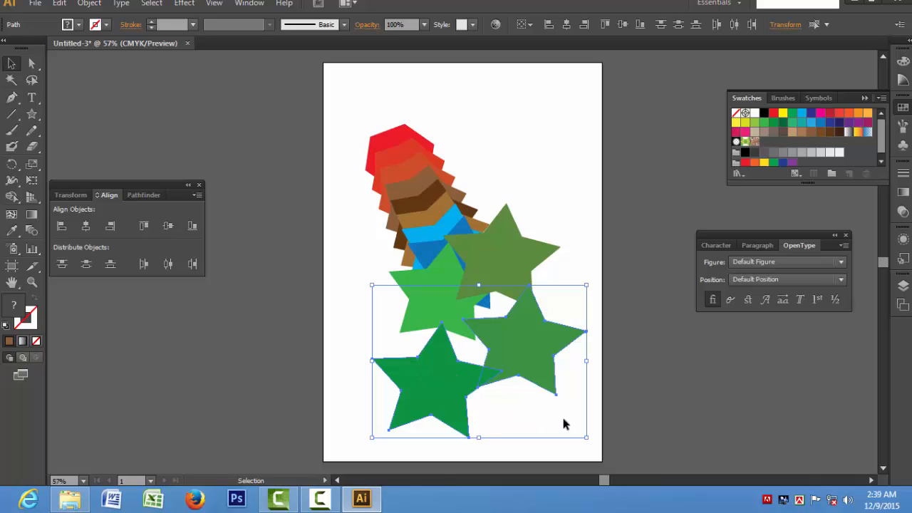
left_click_drag(557, 424, 418, 240)
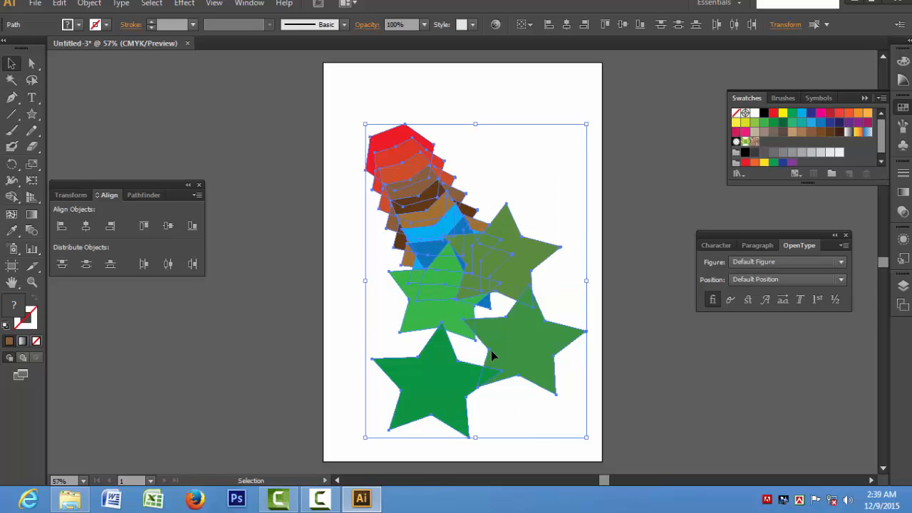
key("Delete")
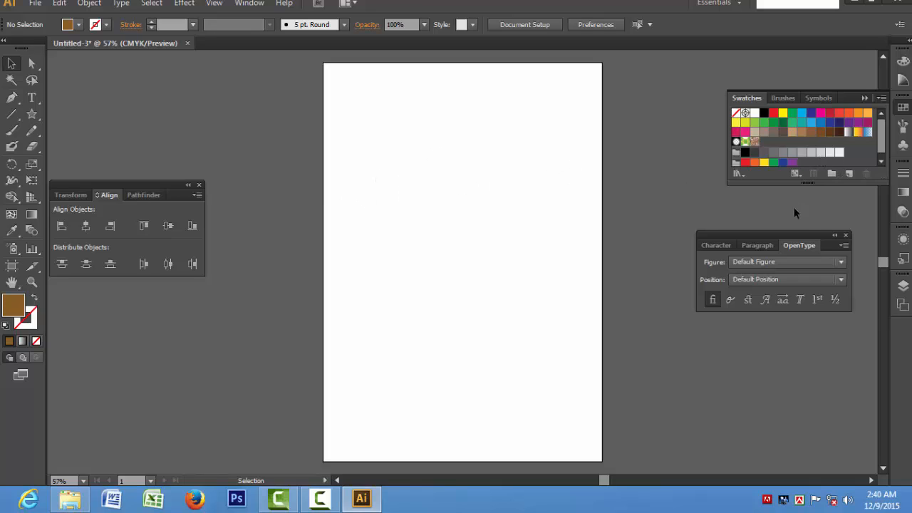
Step: Place a Gerbera symbol in the artboard's upper-left corner, duplicate it straight down to the lower-left corner and adjust the upper flower's position
left_click(819, 98)
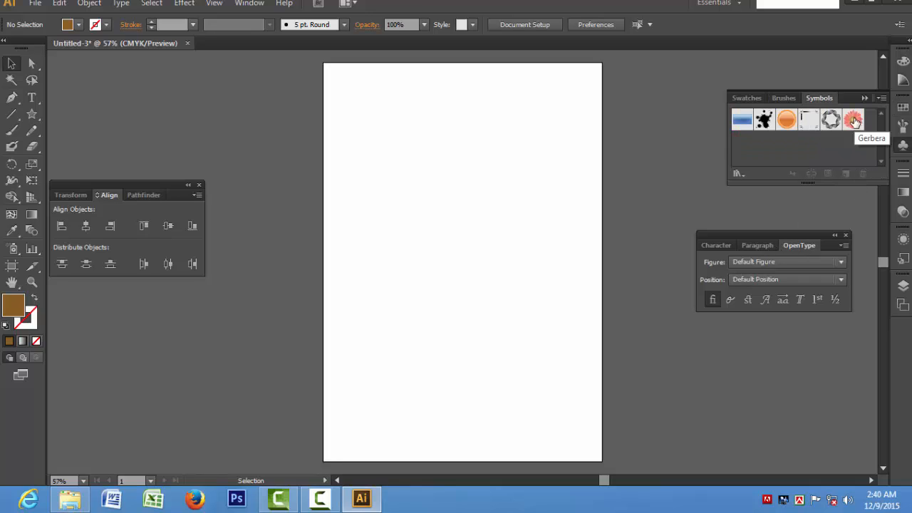
left_click_drag(855, 121, 336, 77)
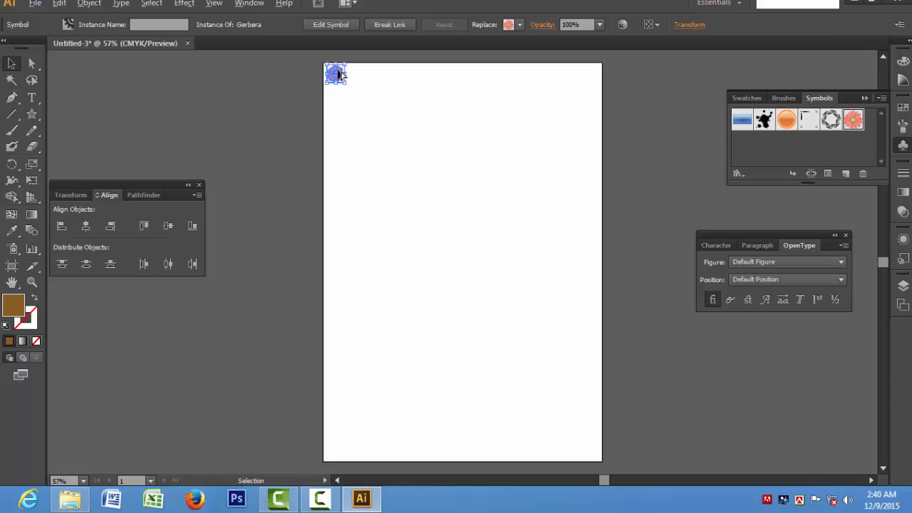
left_click_drag(334, 74, 333, 455)
left_click(383, 360)
left_click(336, 75)
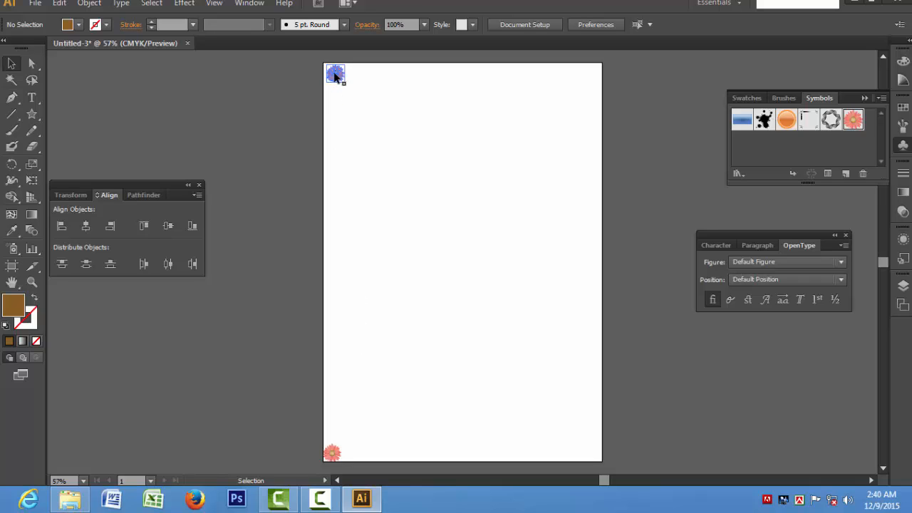
left_click_drag(336, 74, 336, 76)
left_click(419, 160)
Step: Blend the upper-left Gerbera flower into the lower-left one with the Blend tool
left_click(33, 250)
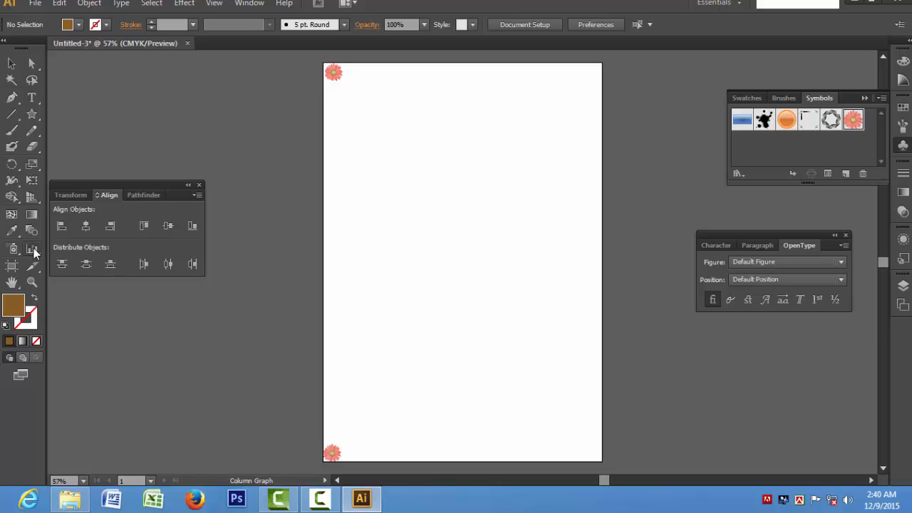
left_click(30, 232)
left_click(335, 76)
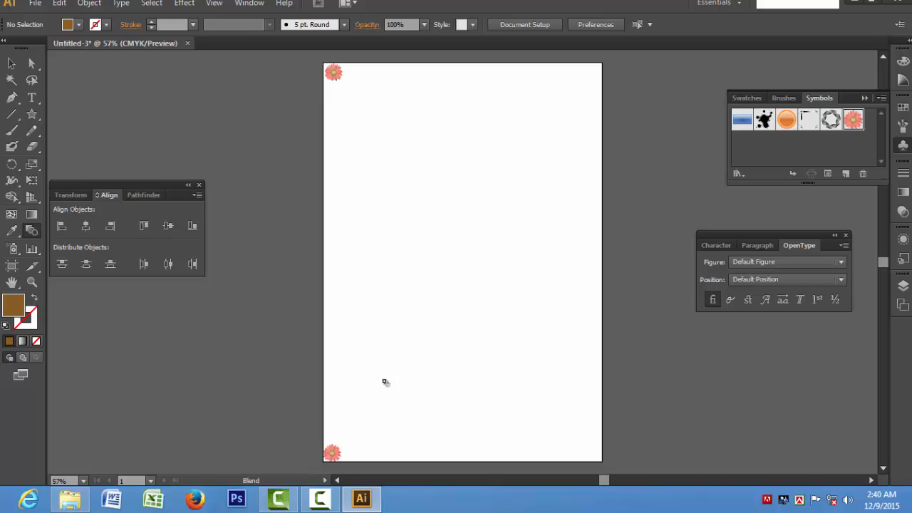
left_click(333, 455)
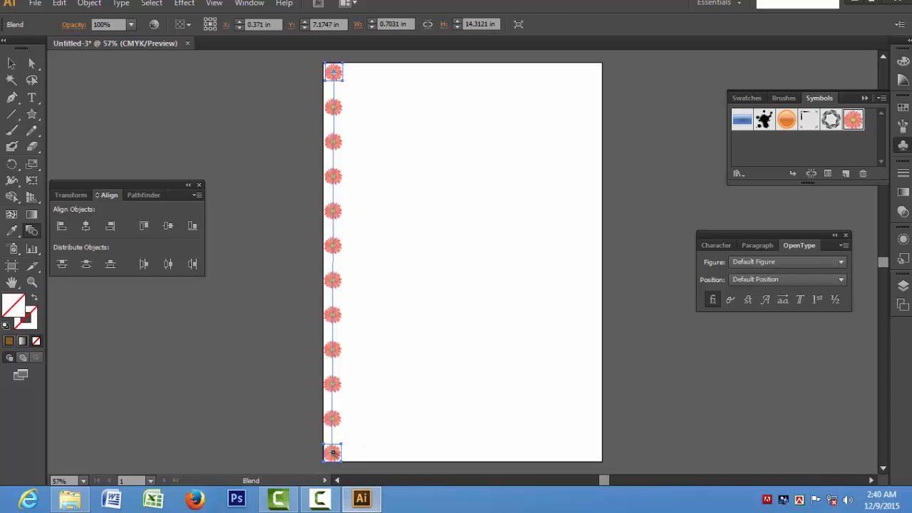
Step: Raise the number of specified steps in the flower blend above 10
double_click(31, 232)
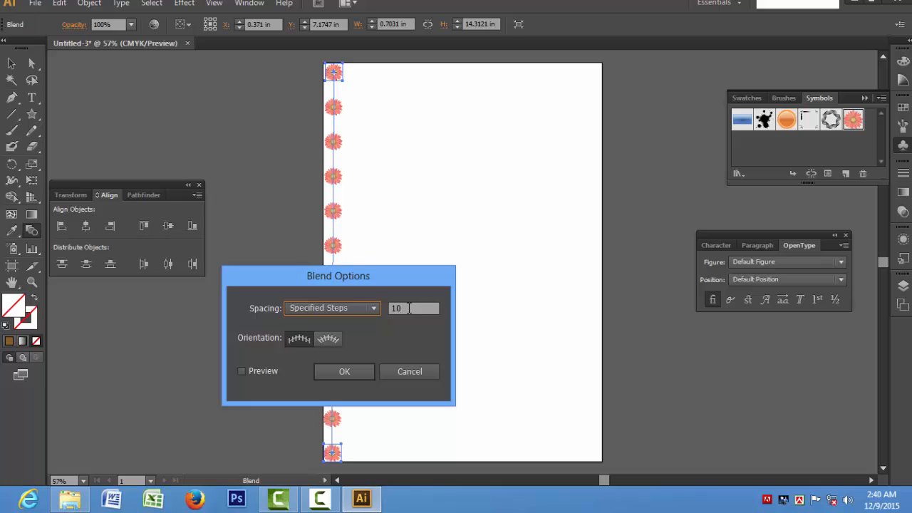
double_click(409, 307)
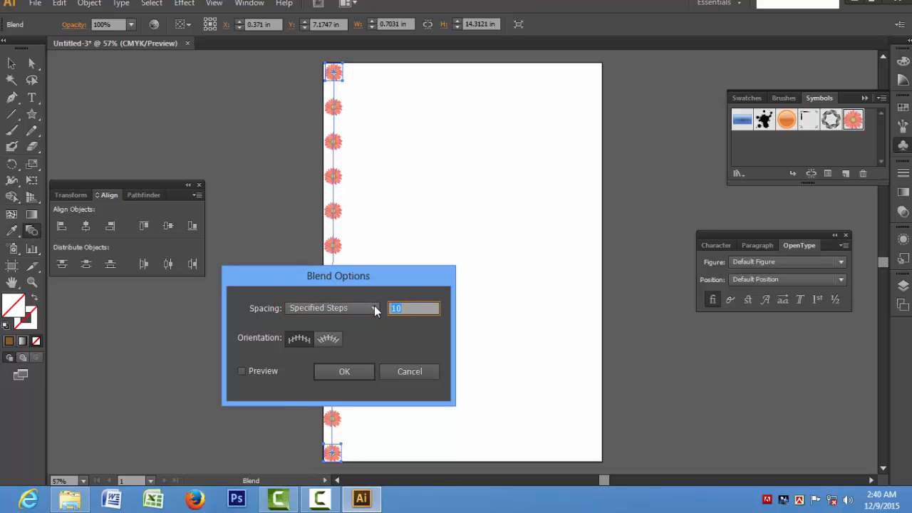
key("Return")
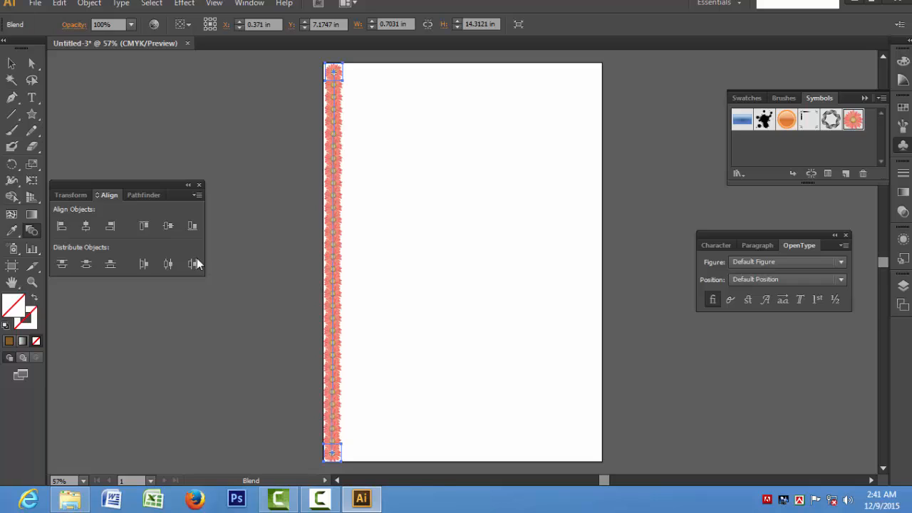
Step: Set the flower blend's spacing to 20 specified steps
double_click(31, 231)
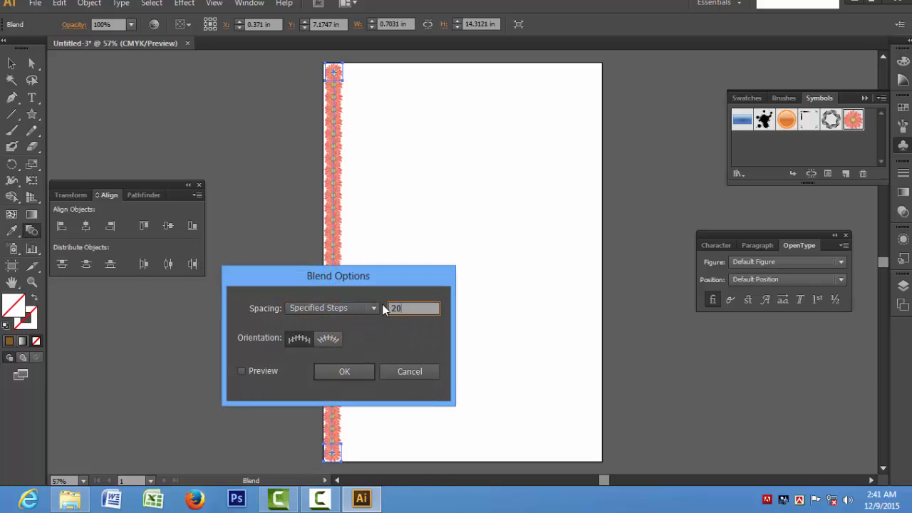
type("20")
key("Return")
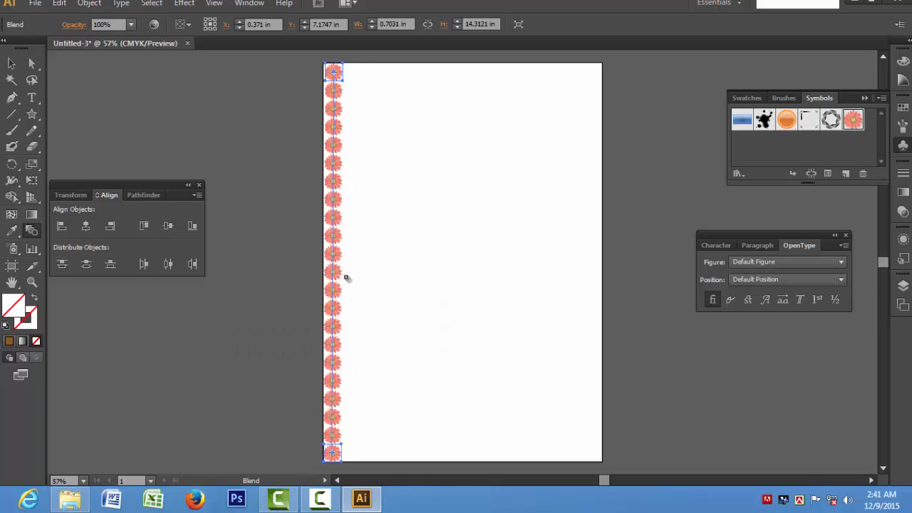
Step: Duplicate the blended flower column onto the artboard's right edge and place another copy slightly right of the artboard's centre
left_click(11, 64)
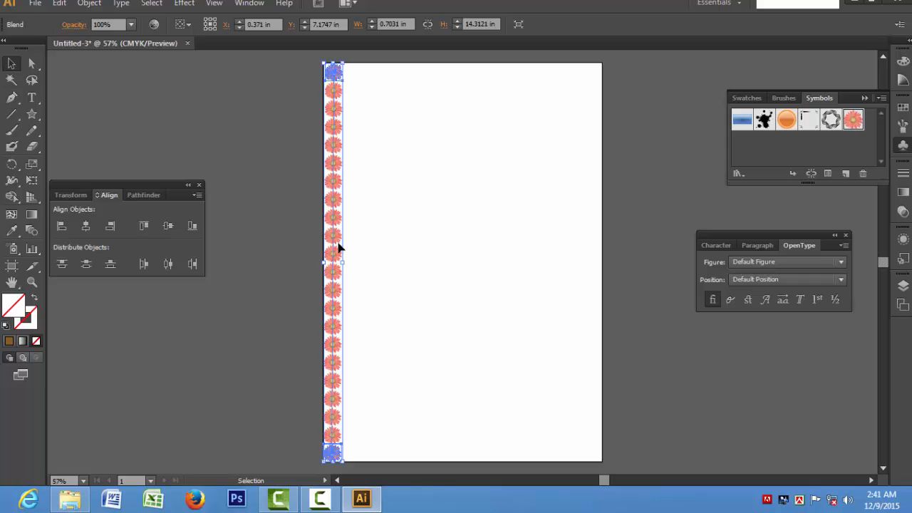
left_click_drag(336, 240, 591, 238)
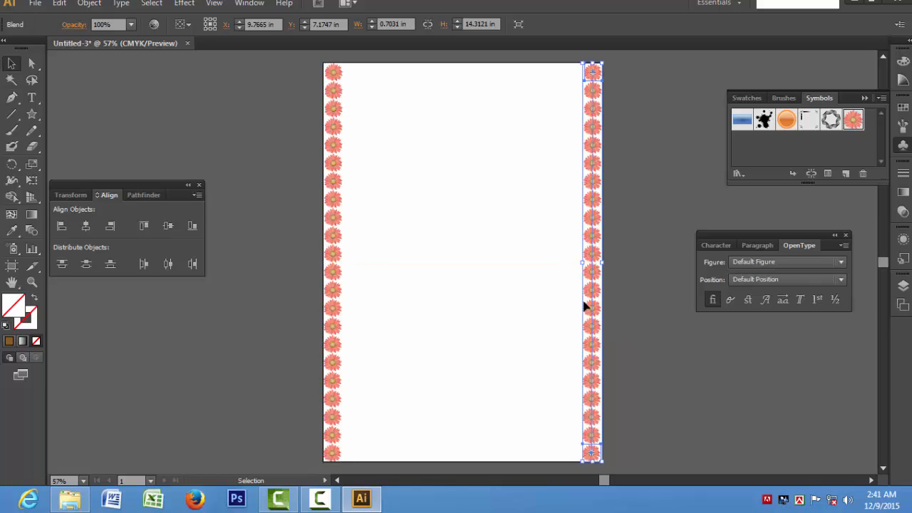
left_click_drag(586, 260, 497, 257)
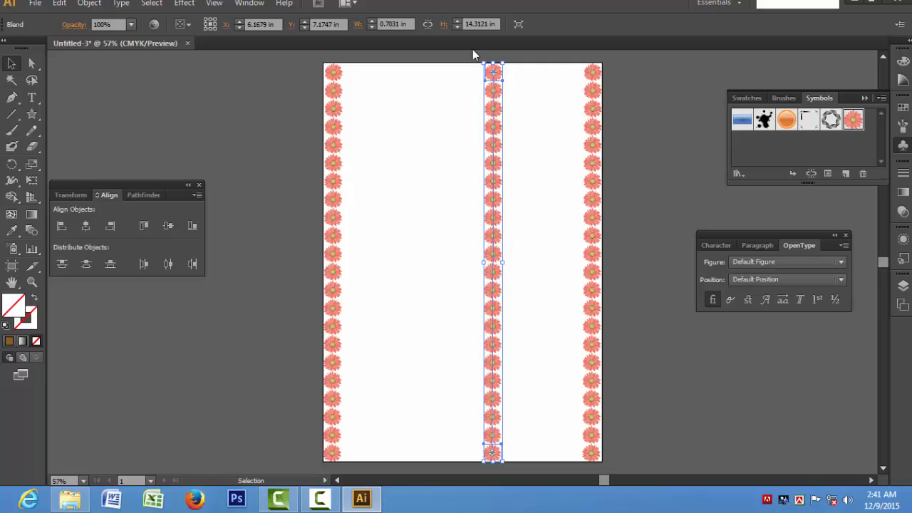
Step: Shorten the middle flower column and rotate it into a roughly horizontal row about 8.15 in wide
left_click_drag(493, 63, 499, 208)
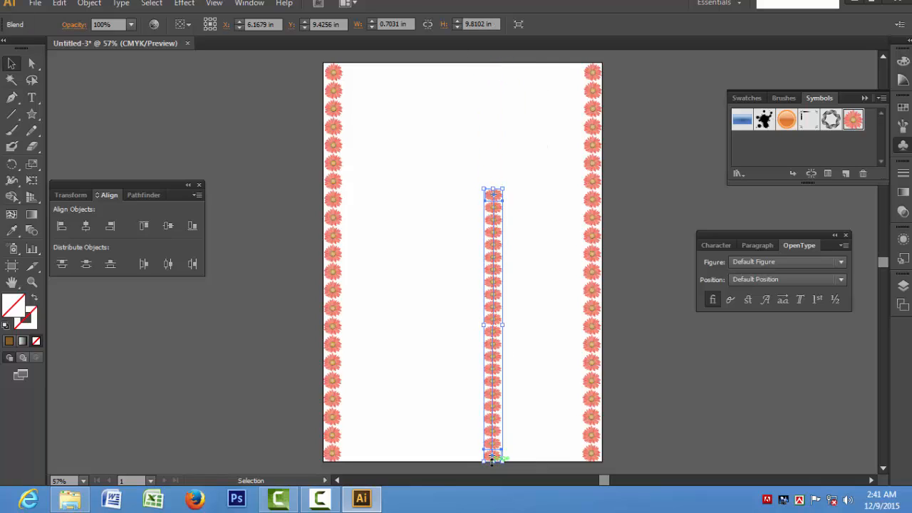
left_click_drag(492, 460, 379, 321)
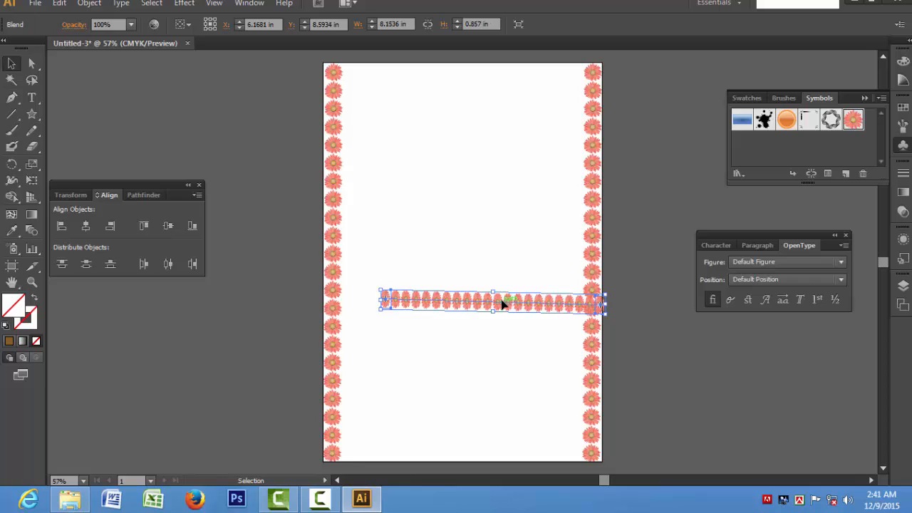
Step: Fit the flower row along the artboard's upper edge between the two columns, widening it to about 8.54 in and levelling it
left_click_drag(508, 307, 467, 71)
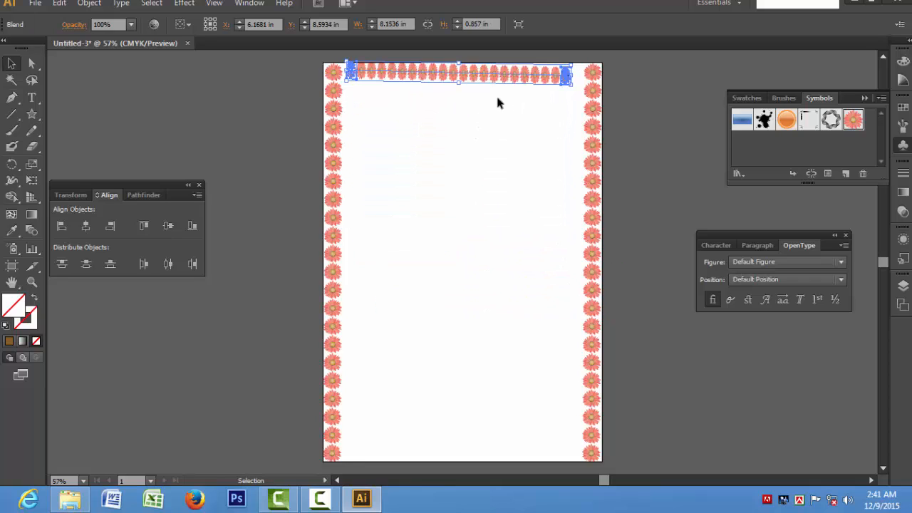
left_click_drag(573, 75, 582, 75)
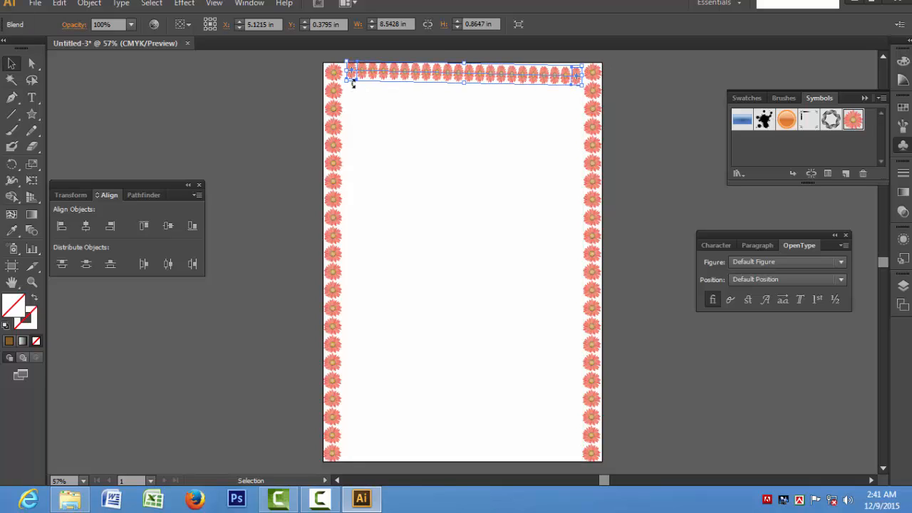
left_click_drag(353, 83, 356, 87)
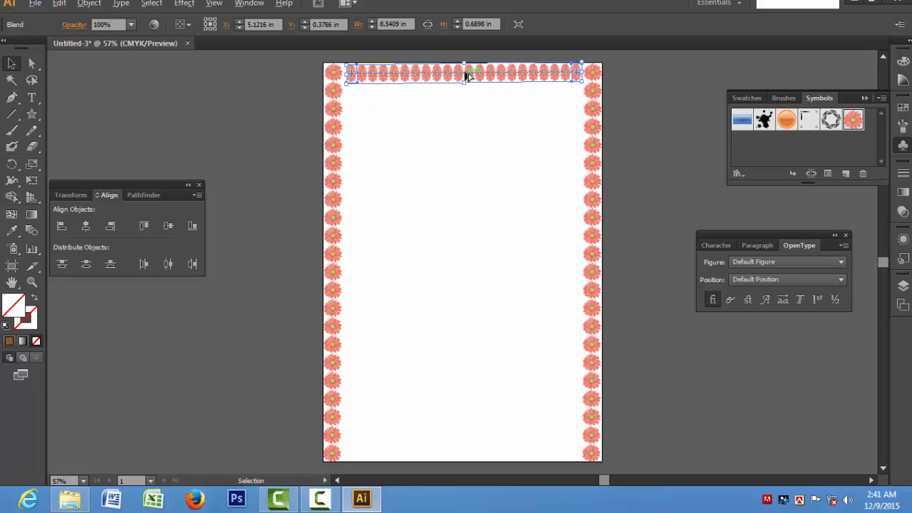
Step: Duplicate the upper flower row onto the artboard's lower edge to close the border, leaving nothing selected
left_click_drag(467, 75, 463, 457)
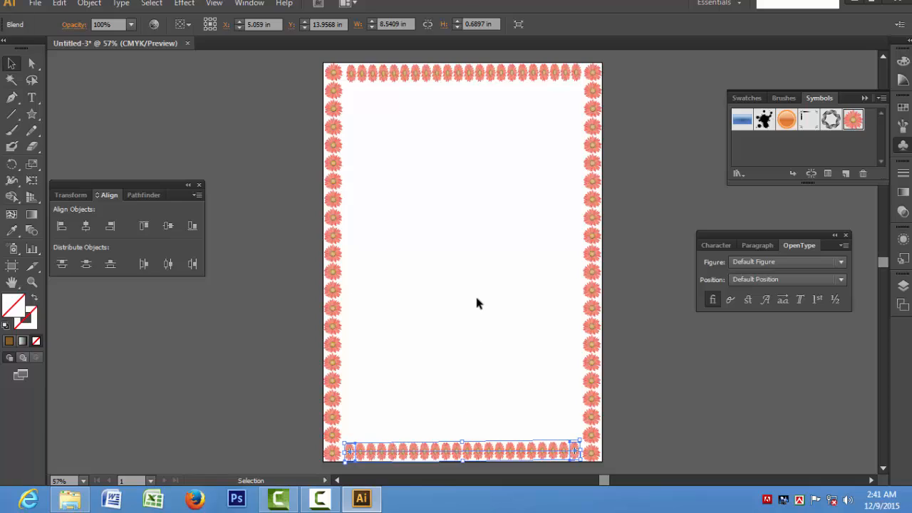
left_click(261, 211)
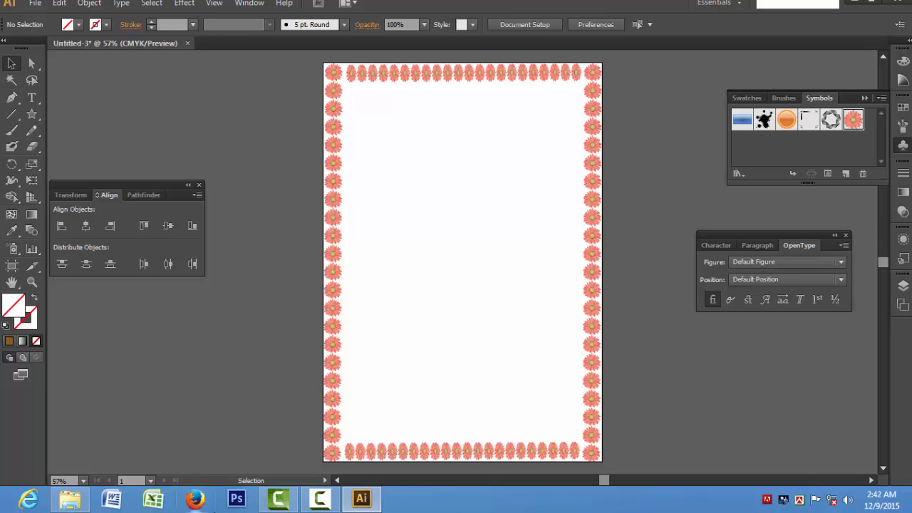
left_click(320, 499)
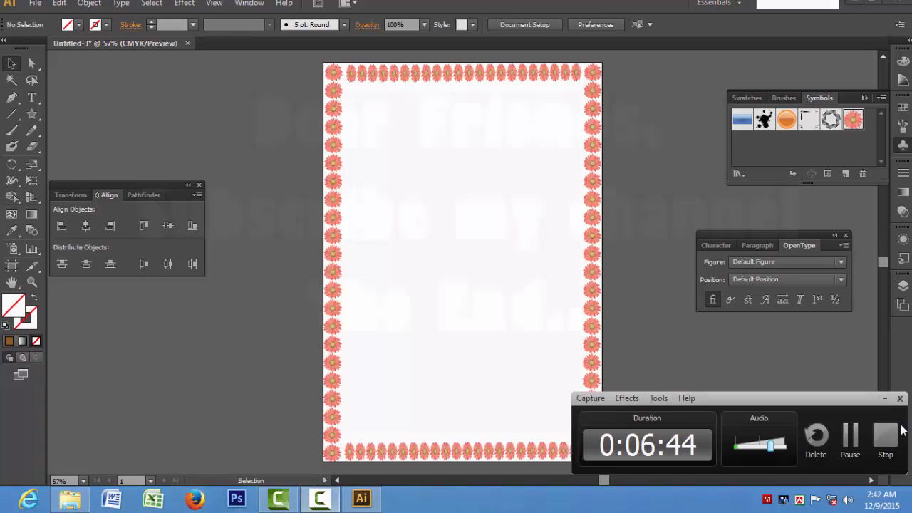